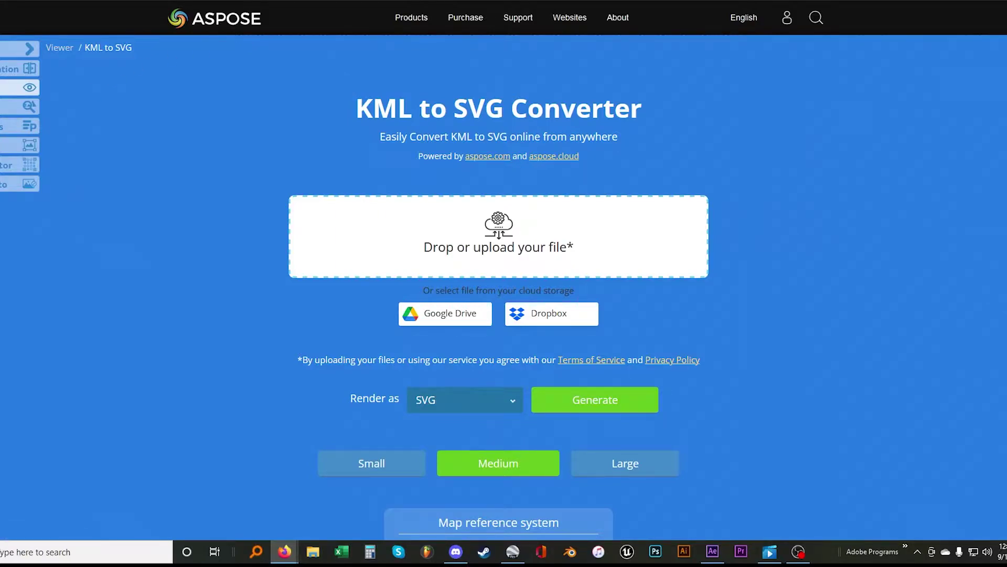
# Upload sedmak.kml to the KML to SVG converter, generate it as an SVG at Medium size and download the result.
pyautogui.moveTo(0, 312); pyautogui.dragTo(458, 260)
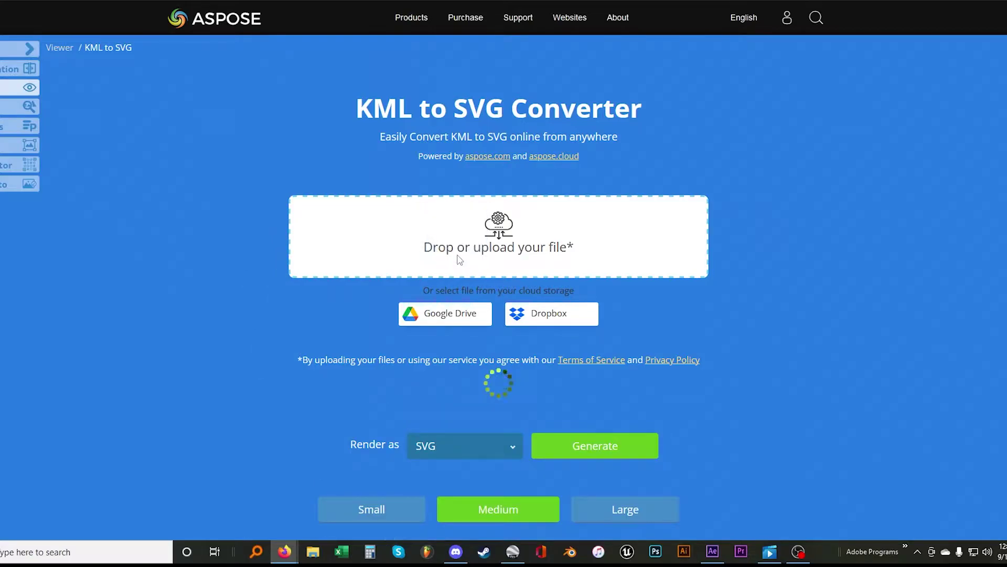
pyautogui.click(511, 444)
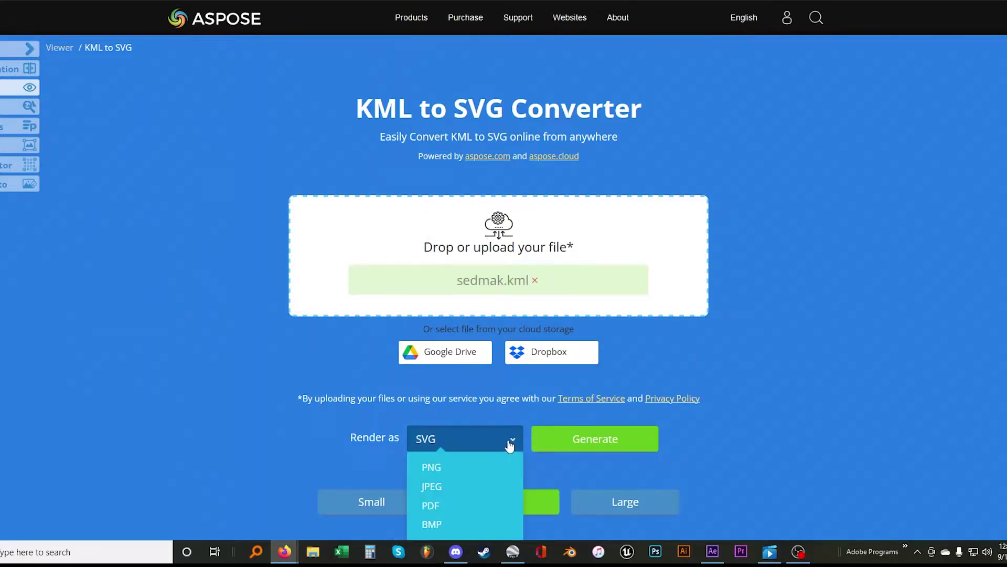
pyautogui.click(509, 445)
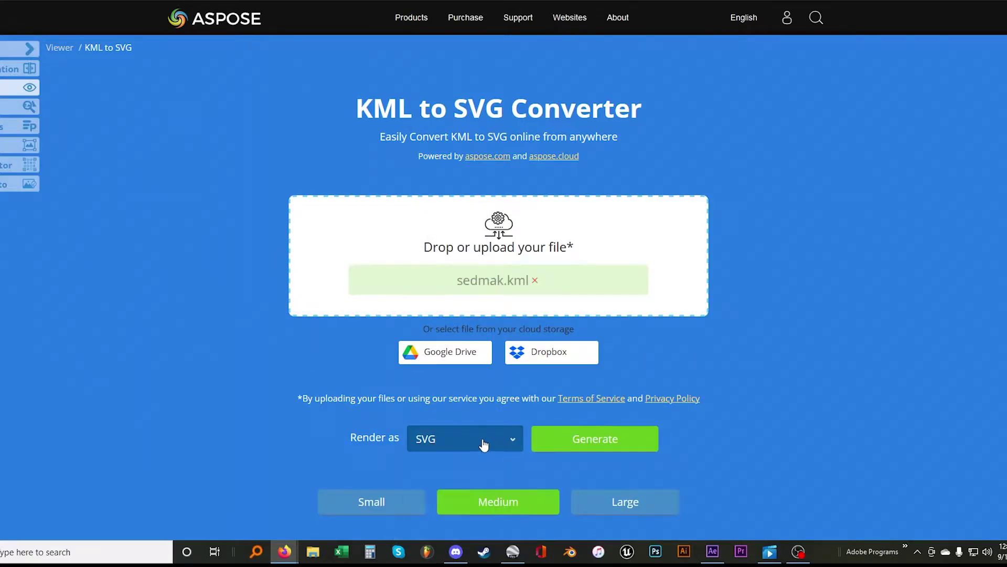
pyautogui.click(574, 442)
pyautogui.click(404, 468)
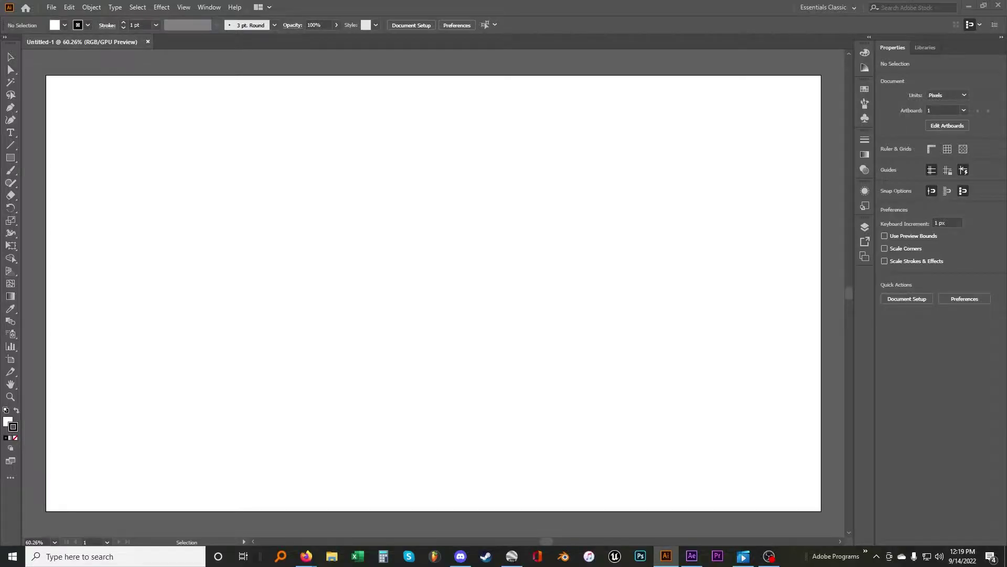
# Open the converted sedmak SVG in Illustrator and remove the fill from the parcel outline.
pyautogui.moveTo(68, 257); pyautogui.dragTo(154, 278)
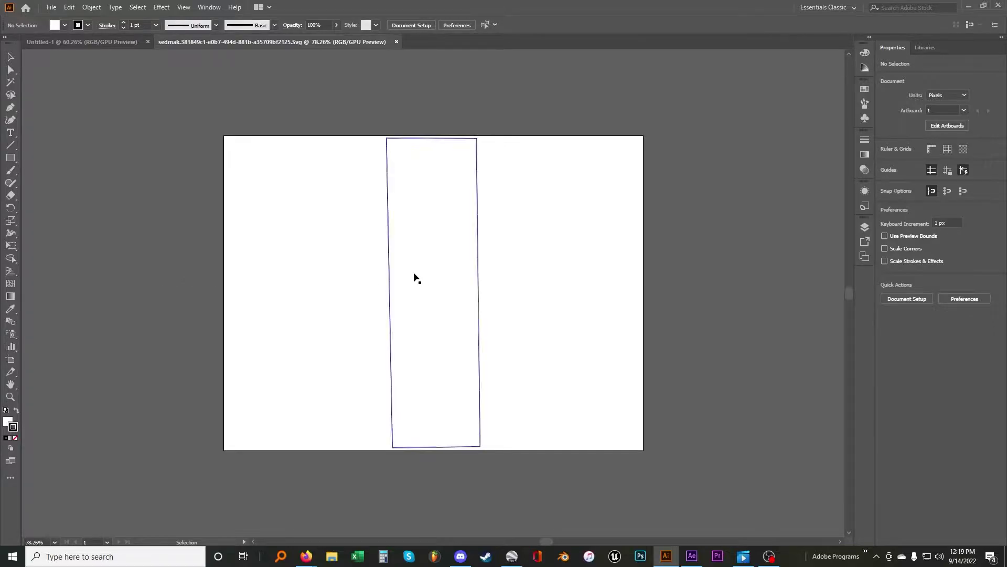
pyautogui.click(412, 270)
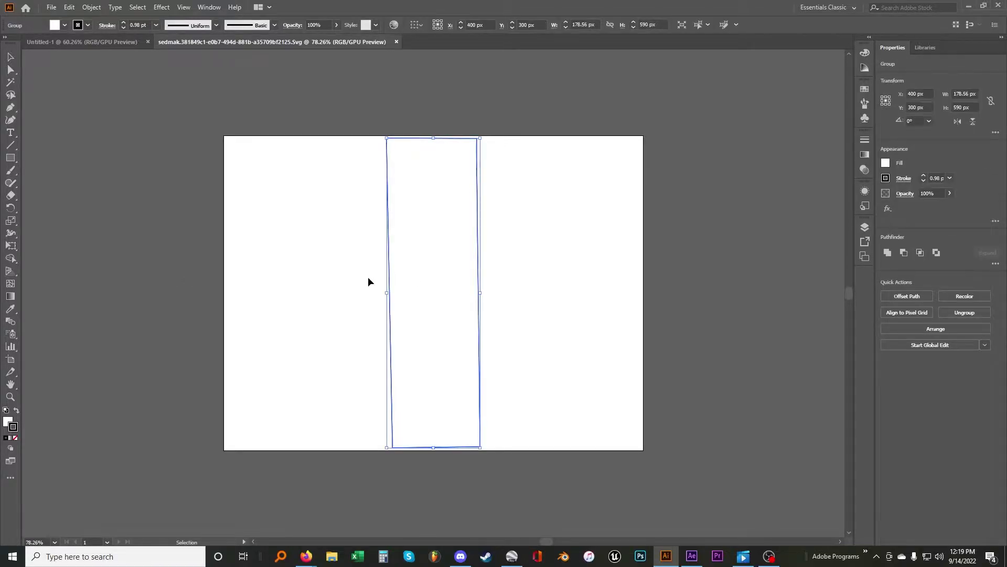
pyautogui.click(7, 421)
pyautogui.click(16, 438)
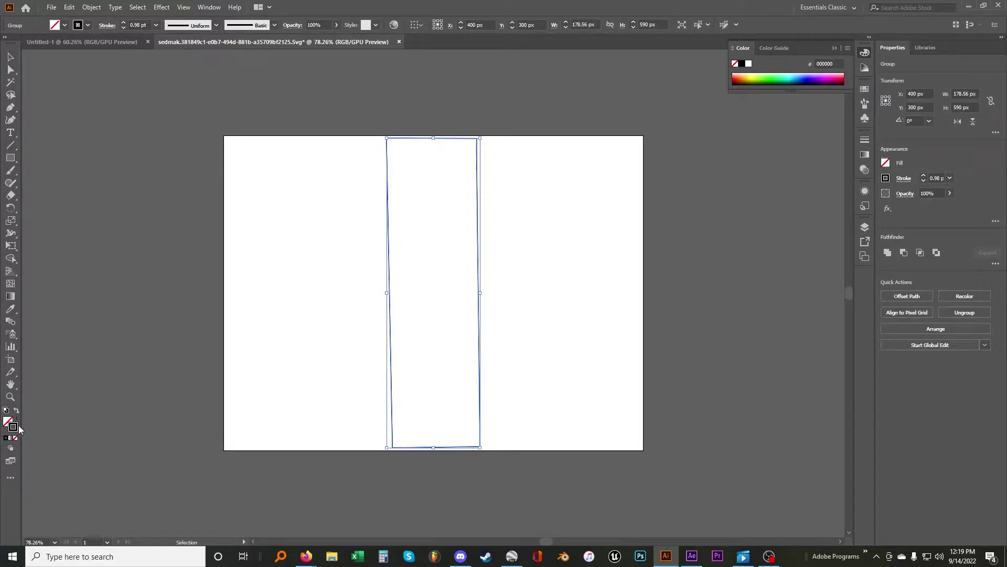
# Change the parcel outline's stroke color to orange F46403.
pyautogui.doubleClick(13, 427)
pyautogui.click(516, 326)
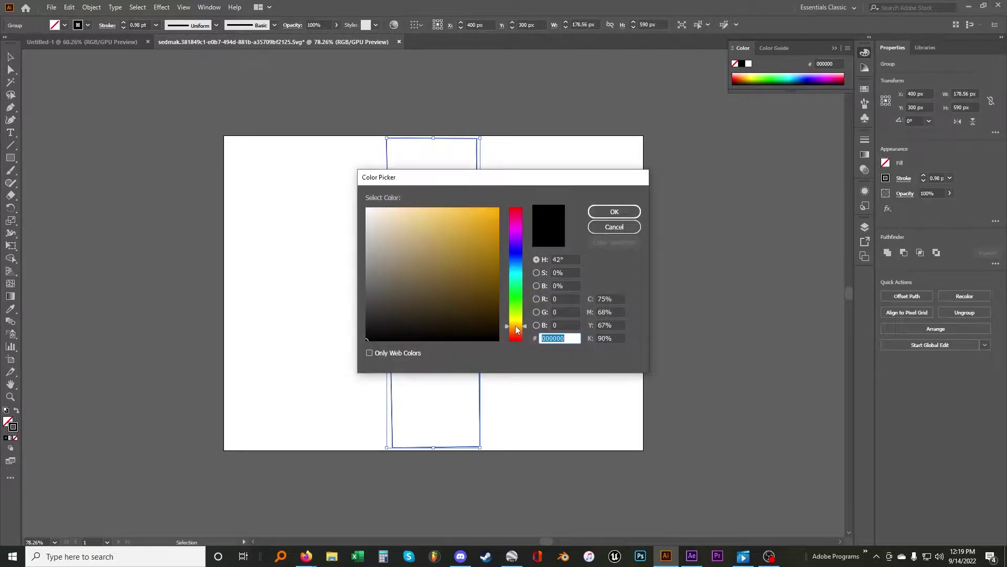
pyautogui.click(498, 233)
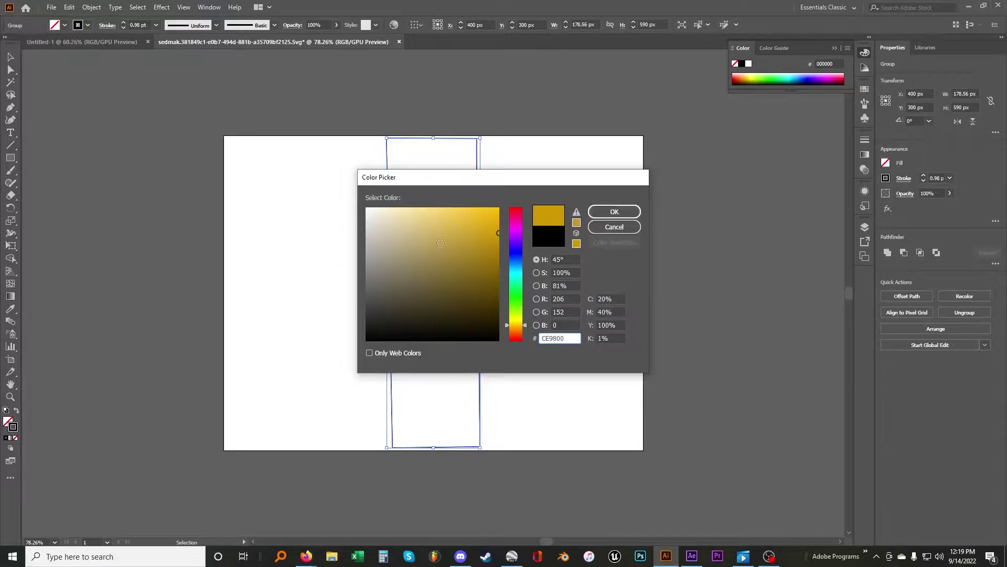
pyautogui.moveTo(507, 328); pyautogui.dragTo(519, 333)
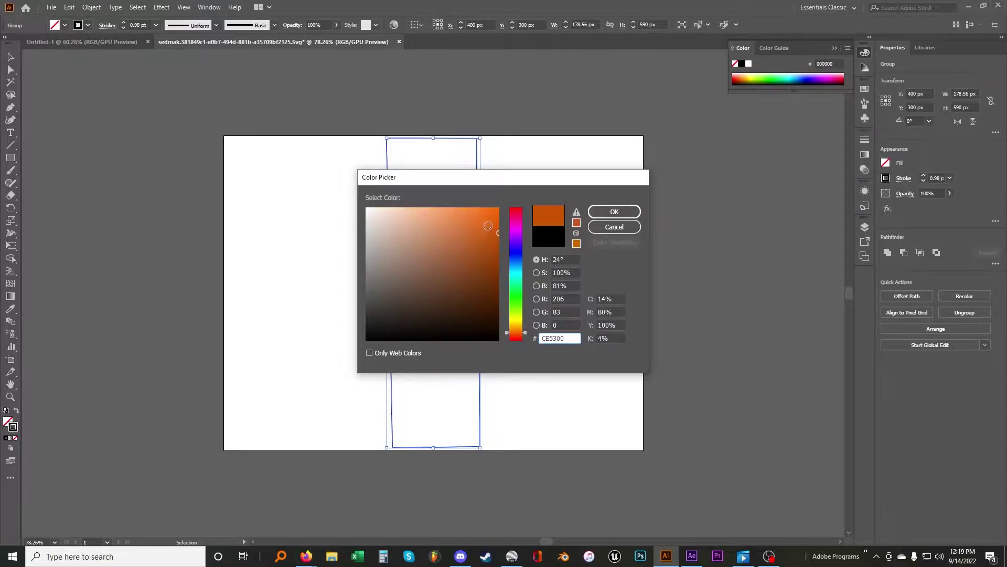
pyautogui.click(498, 211)
pyautogui.click(614, 212)
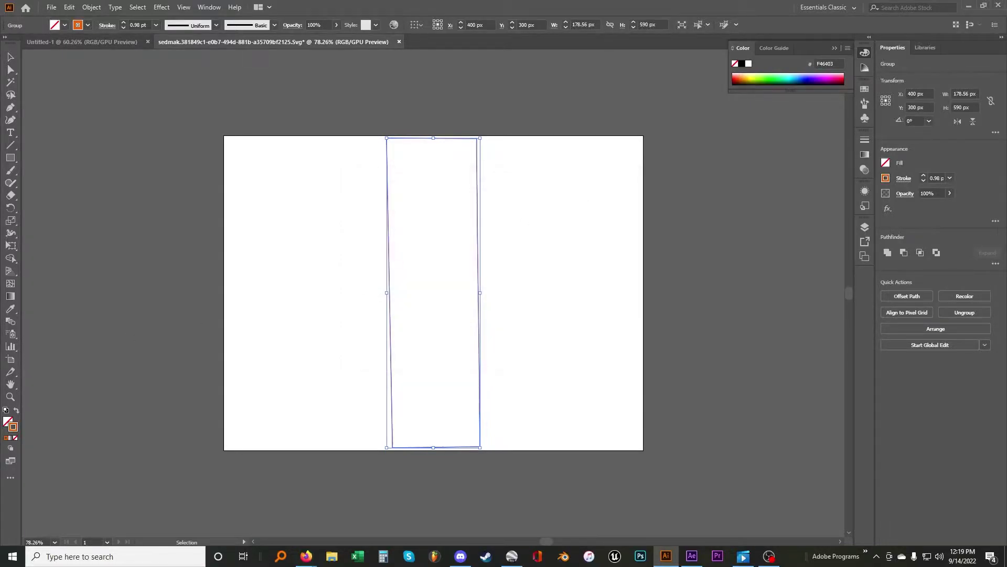
# Set the parcel outline's stroke weight to 5 pt.
pyautogui.click(141, 21)
pyautogui.write('6')
pyautogui.press('Return')
pyautogui.write('4')
pyautogui.press('Return')
pyautogui.write('5')
pyautogui.press('Return')
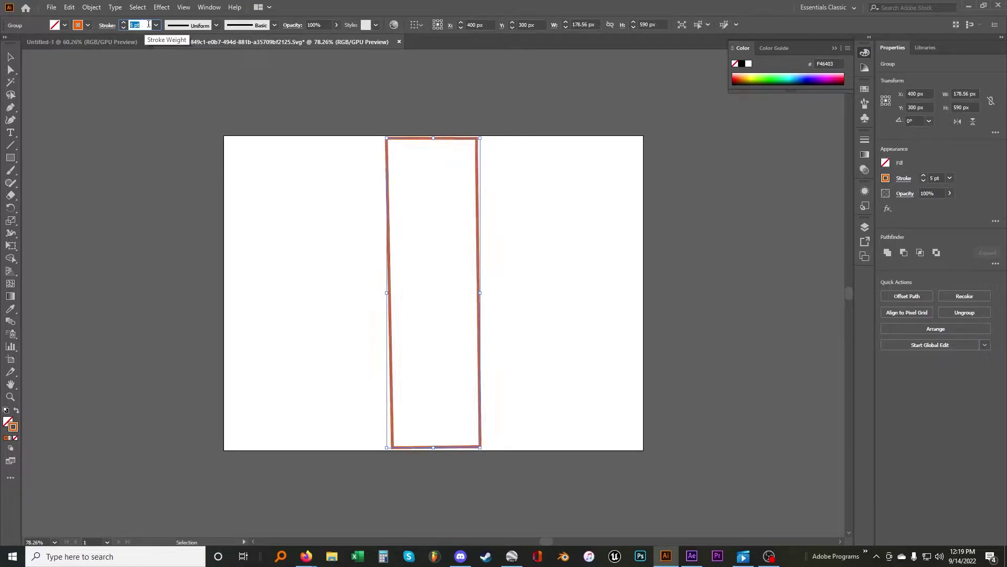
# Make the parcel outline's stroke a dashed line and adjust the dash length to slightly shorter dashes.
pyautogui.click(904, 179)
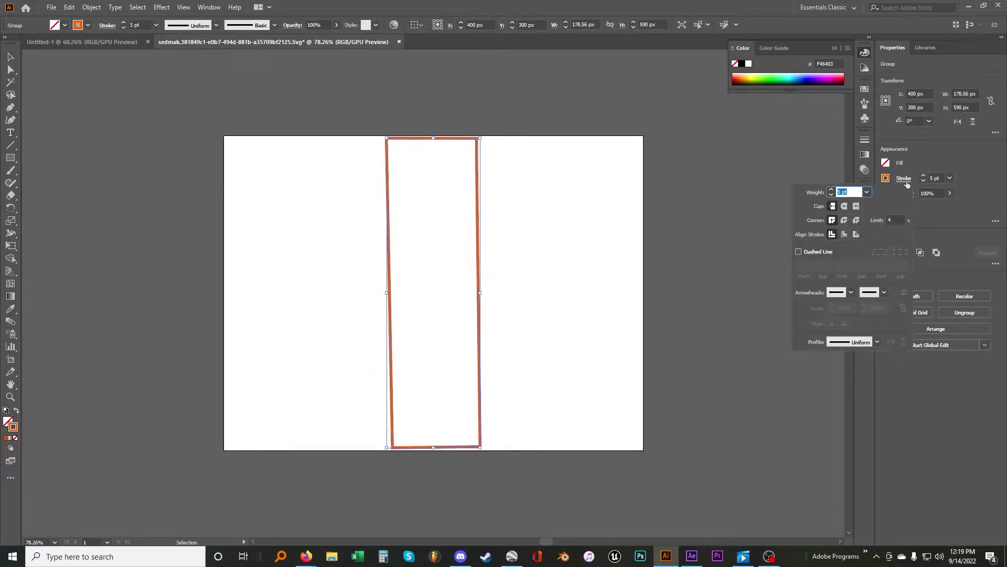
pyautogui.click(815, 253)
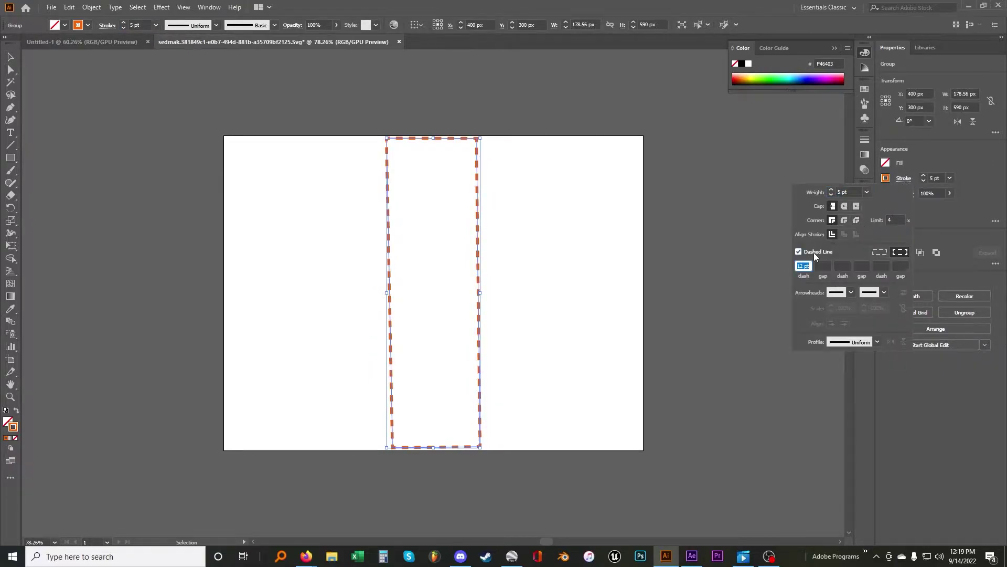
pyautogui.press('Up')
pyautogui.press('Up')
pyautogui.press('Up')
pyautogui.press('Up')
pyautogui.press('Up')
pyautogui.press('Up')
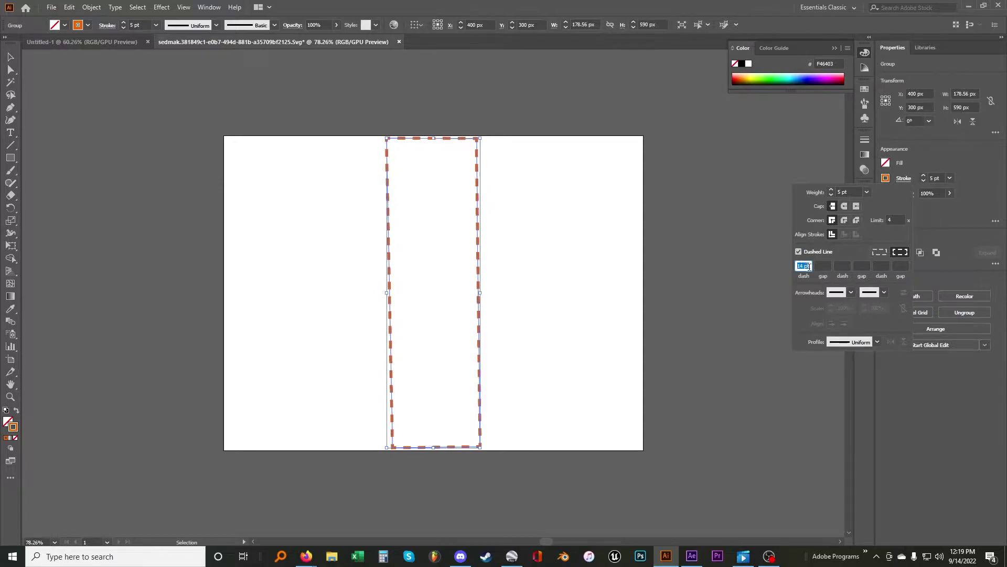
pyautogui.press('Down')
pyautogui.press('Down')
pyautogui.press('Down')
pyautogui.press('Down')
pyautogui.press('Down')
pyautogui.press('Down')
pyautogui.press('Down')
pyautogui.press('Down')
pyautogui.press('Down')
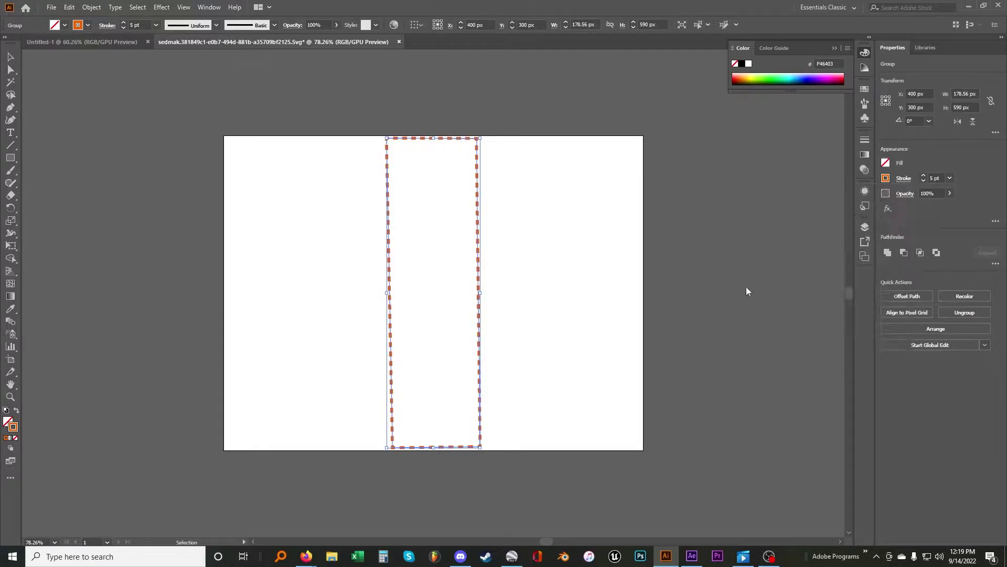
# Save the outline as an Illustrator EPS in the Desktop kml folder, using the Illustrator 2020 EPS version.
pyautogui.click(51, 8)
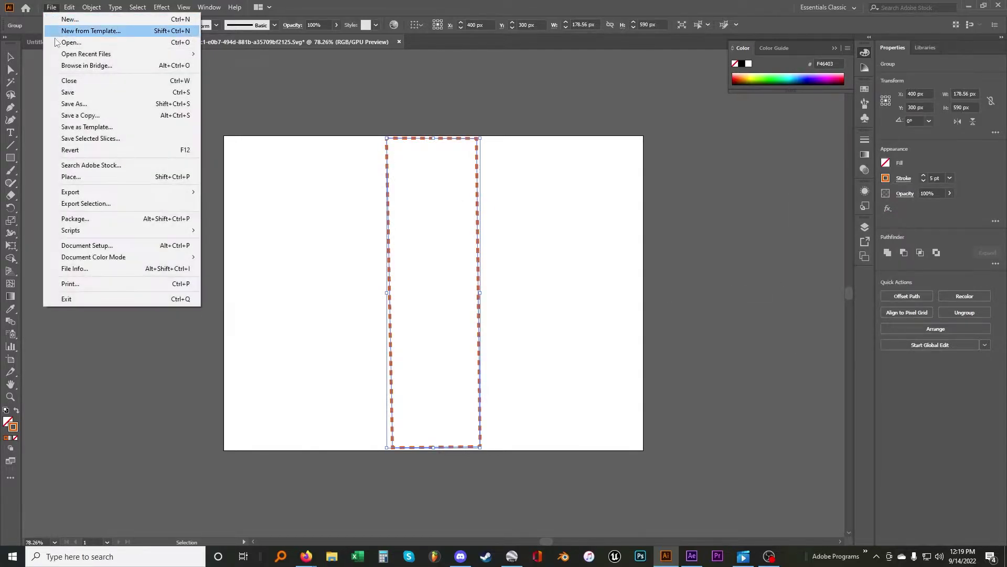
pyautogui.click(79, 104)
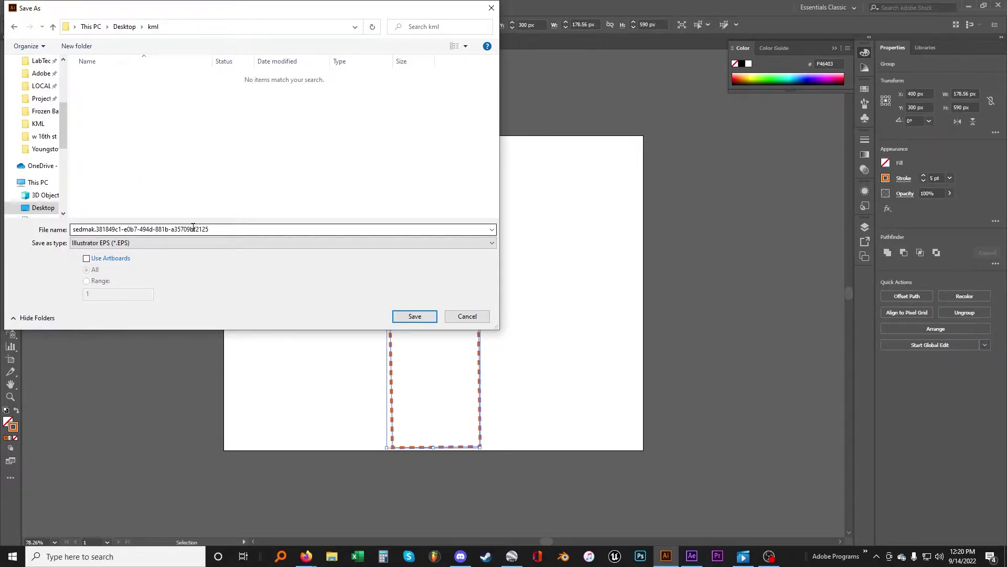
pyautogui.click(417, 317)
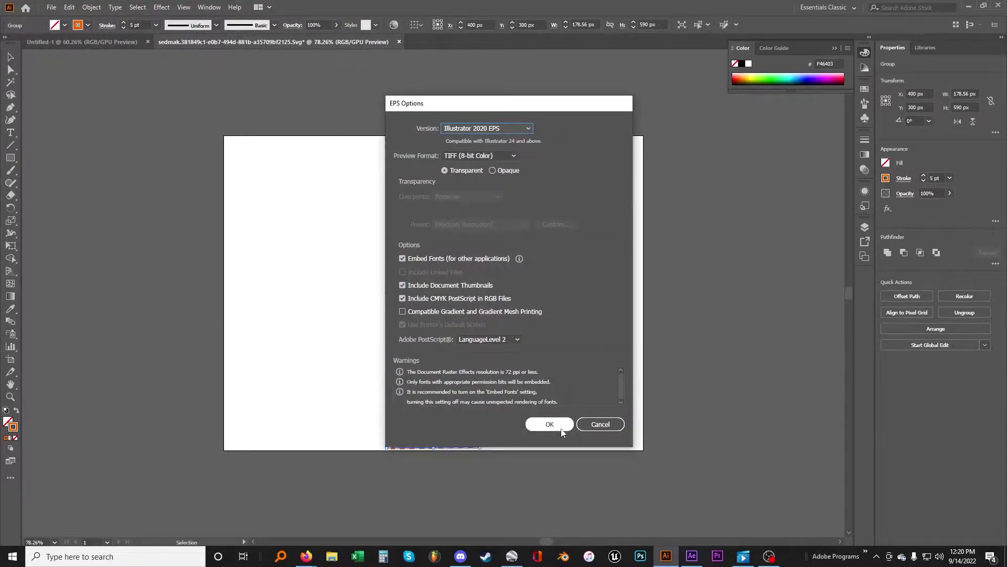
pyautogui.click(550, 424)
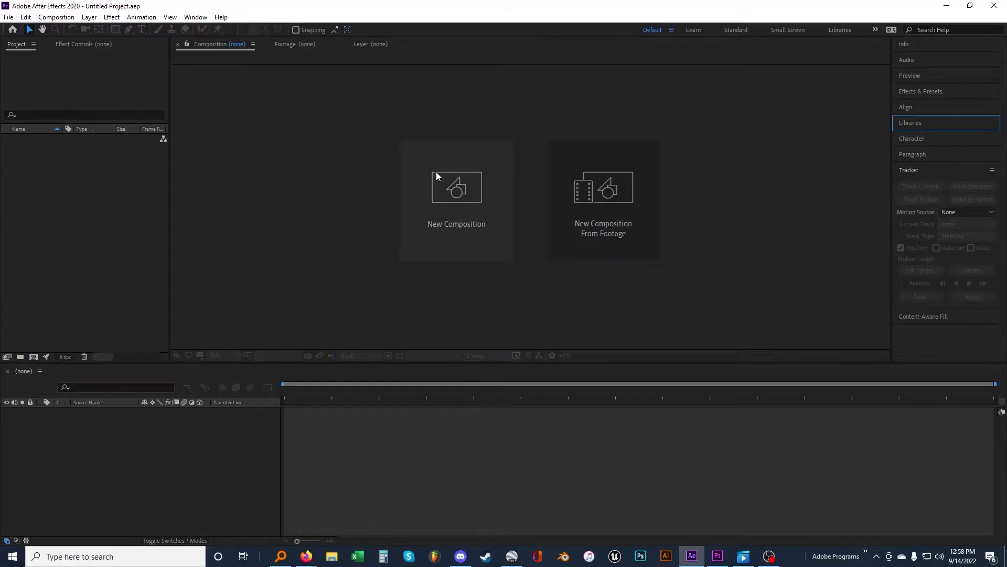
# Switch to After Effects and create a new composition 1920 px wide and 1080 px high.
pyautogui.click(436, 175)
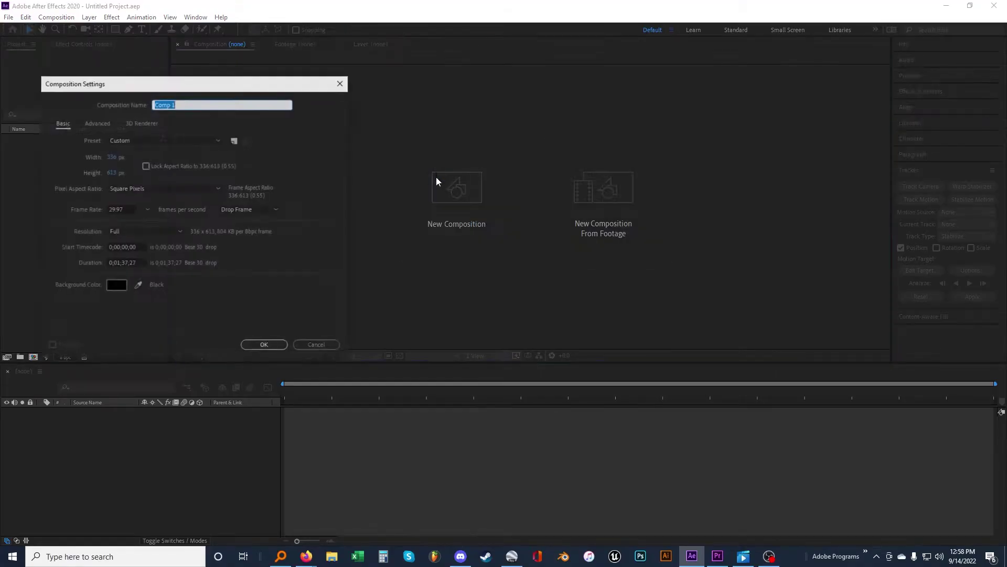
pyautogui.click(113, 159)
pyautogui.write('1920')
pyautogui.press('Tab')
pyautogui.write('1080')
pyautogui.press('Return')
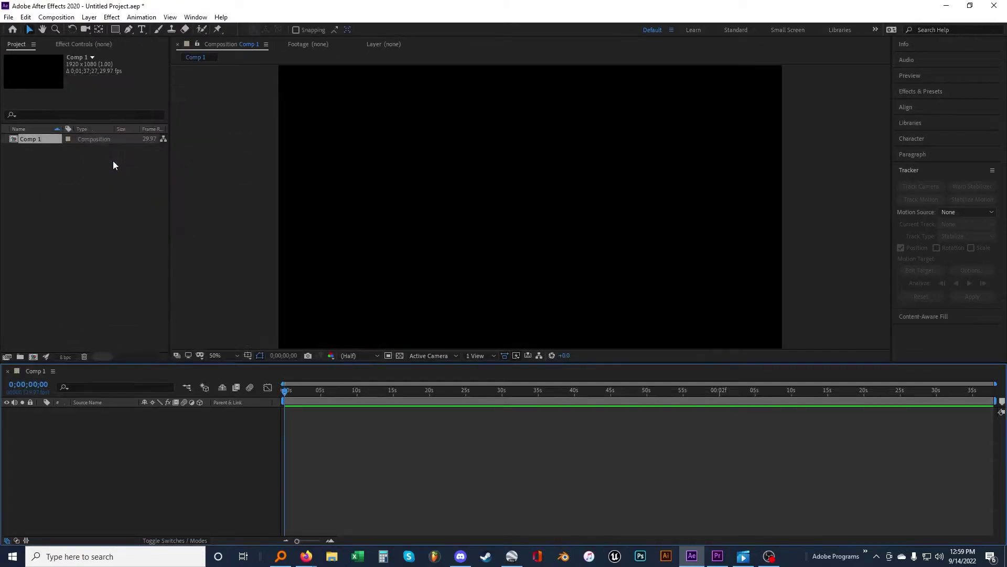
# Add the drone clip DJI_0037.MP4 to Comp 1 as a layer and preview its first seconds.
pyautogui.press(',')
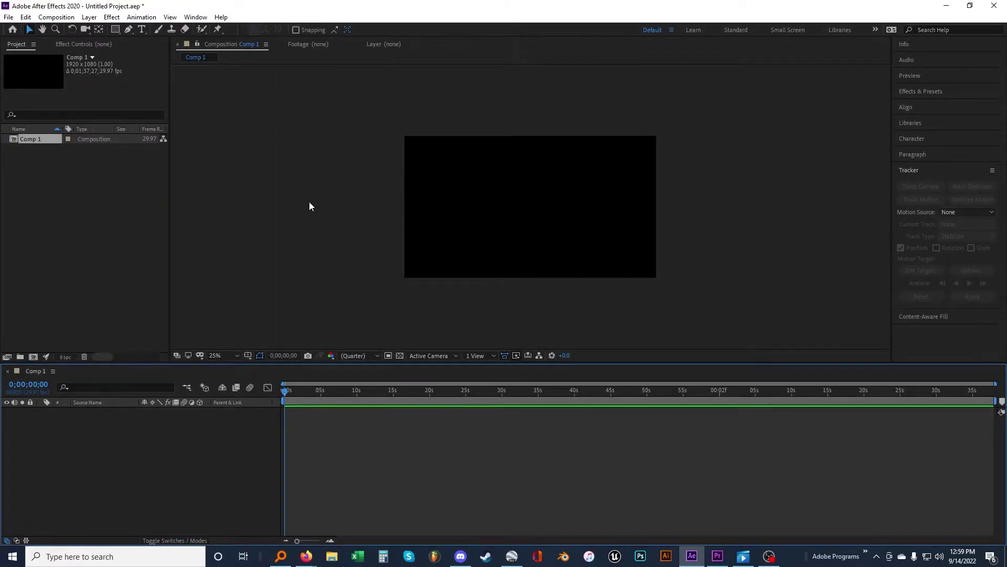
pyautogui.moveTo(110, 463); pyautogui.dragTo(307, 447)
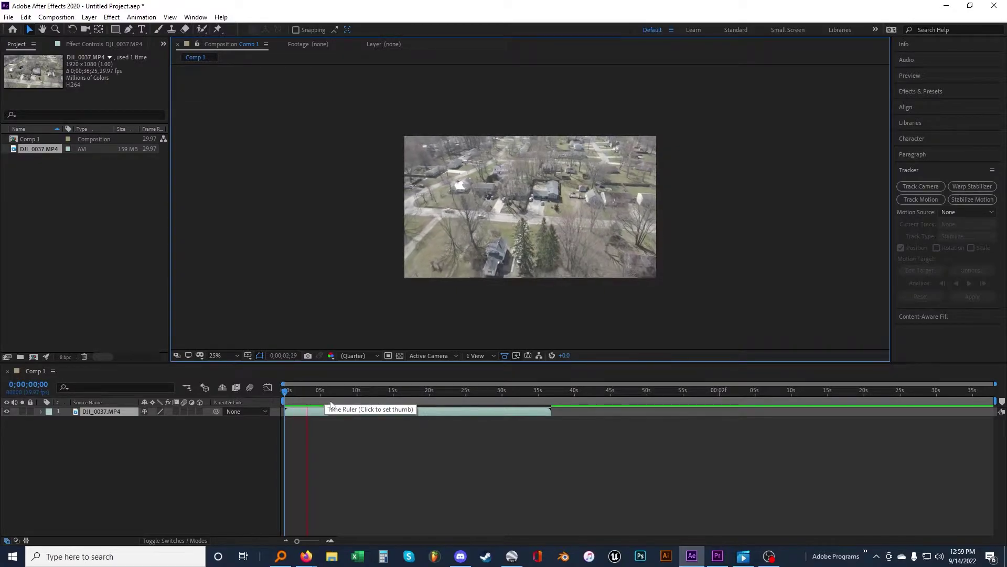
pyautogui.press('space')
# Apply Track Camera to the DJI_0037.MP4 layer and let the 3D camera analysis solve.
pyautogui.click(142, 17)
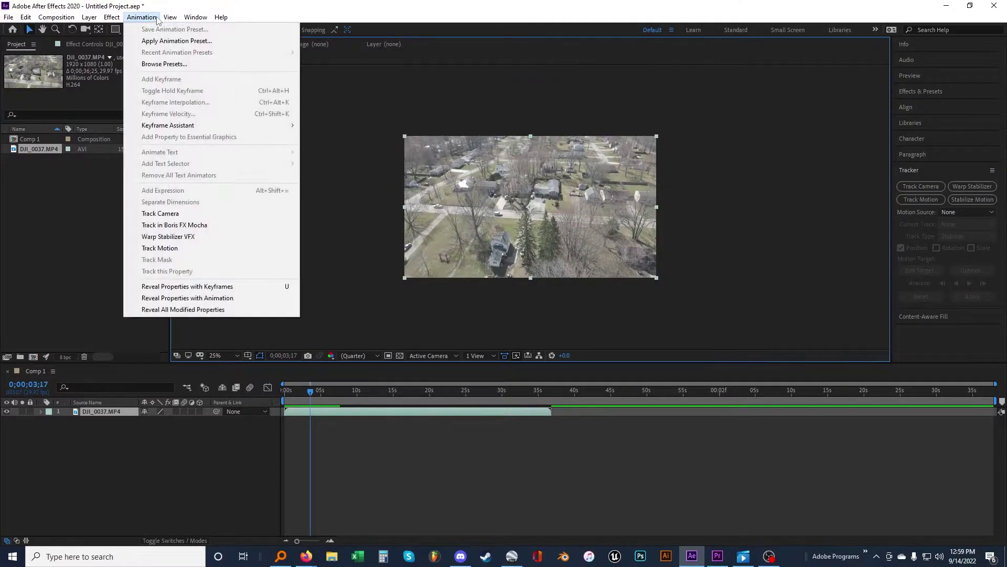
pyautogui.click(192, 213)
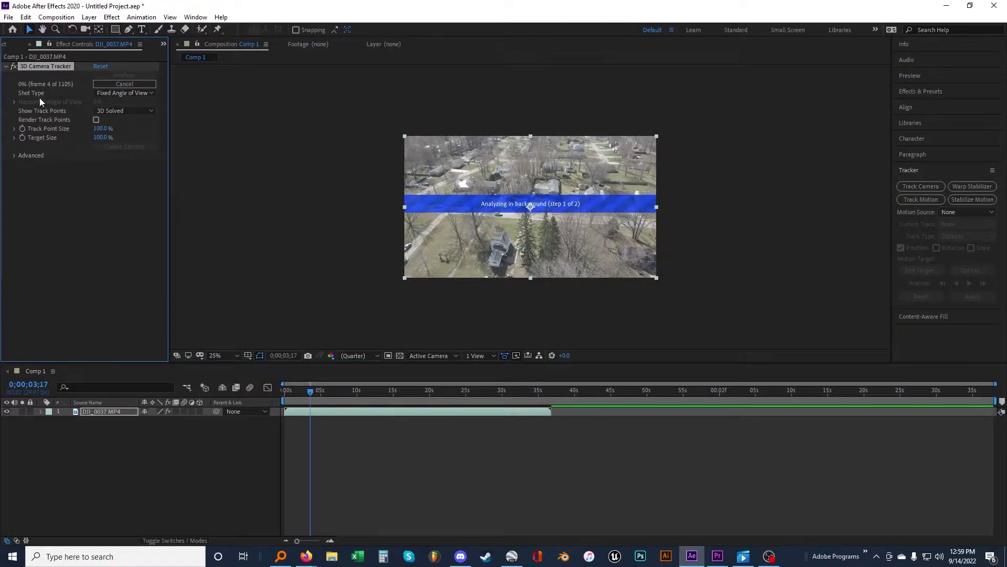
pyautogui.press('.')
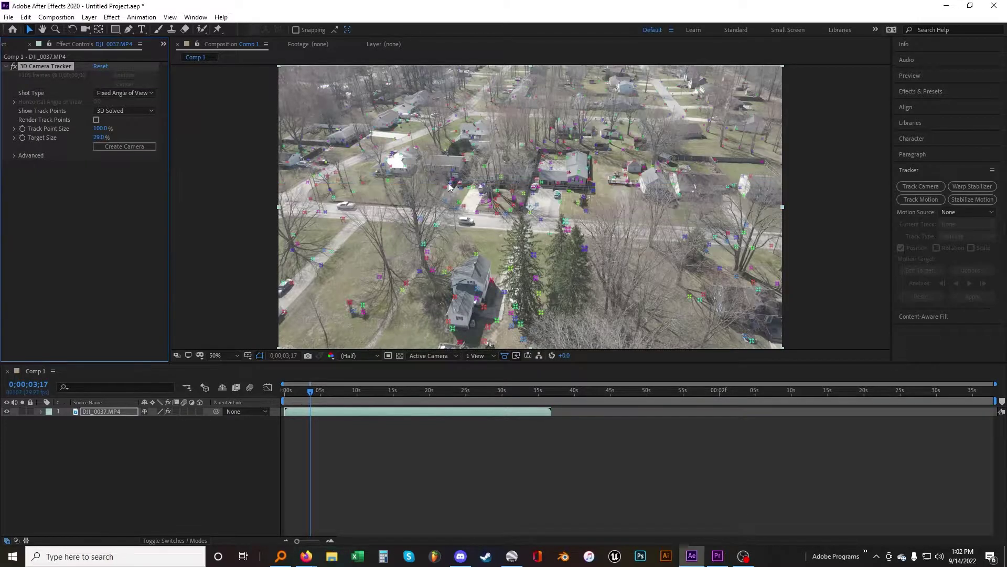
# Set the tracker's target size to 41% and create a solid and camera from ground track points behind the houses.
pyautogui.moveTo(584, 168)
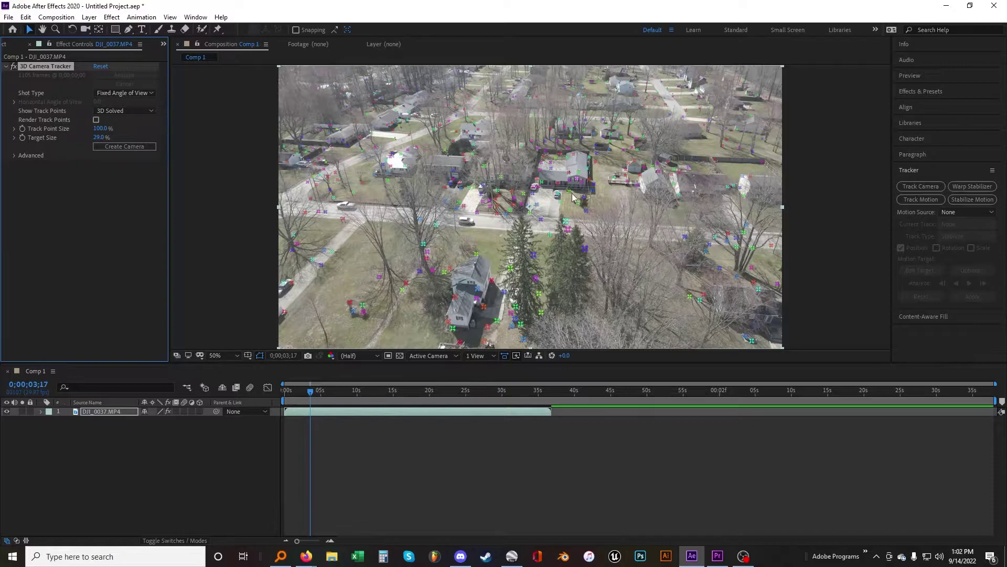
pyautogui.moveTo(102, 137)
pyautogui.mouseDown()
pyautogui.moveTo(111, 139)
pyautogui.moveTo(95, 139)
pyautogui.mouseUp()
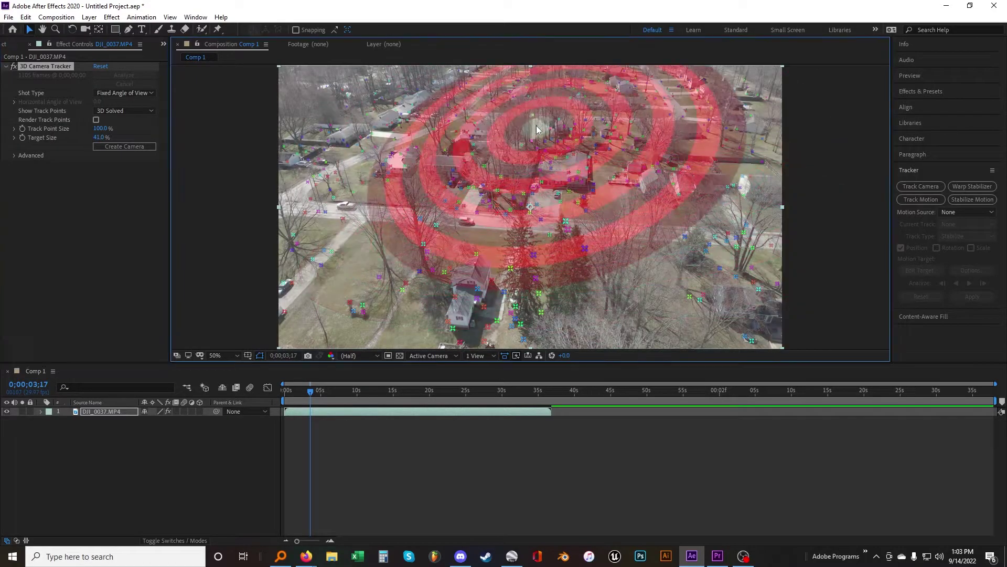
pyautogui.rightClick(619, 146)
pyautogui.click(637, 163)
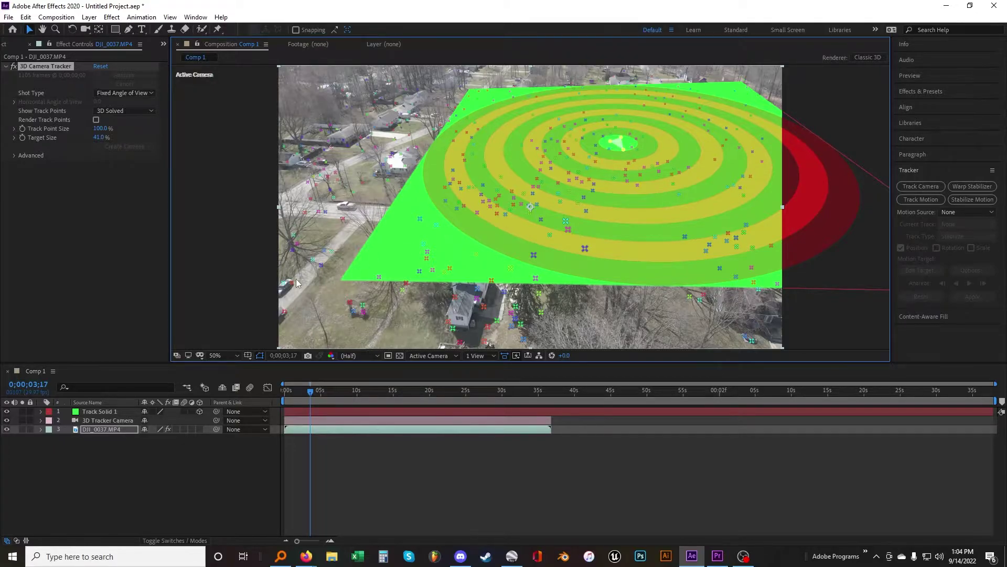
# Pre-compose the Track Solid 1 layer as Track Solid 1 Comp 1, leaving all attributes in Comp 1.
pyautogui.rightClick(119, 412)
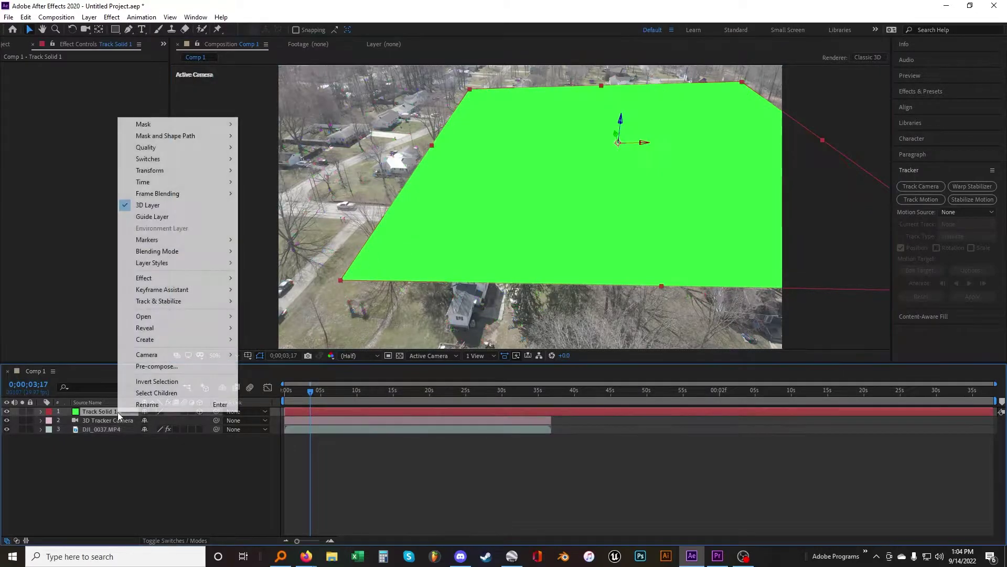
pyautogui.click(143, 366)
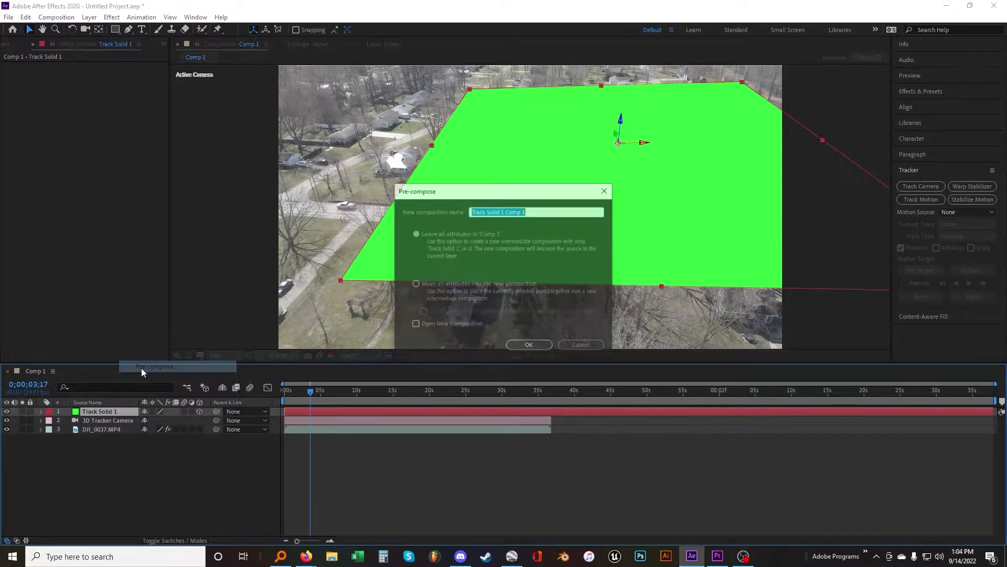
pyautogui.click(530, 346)
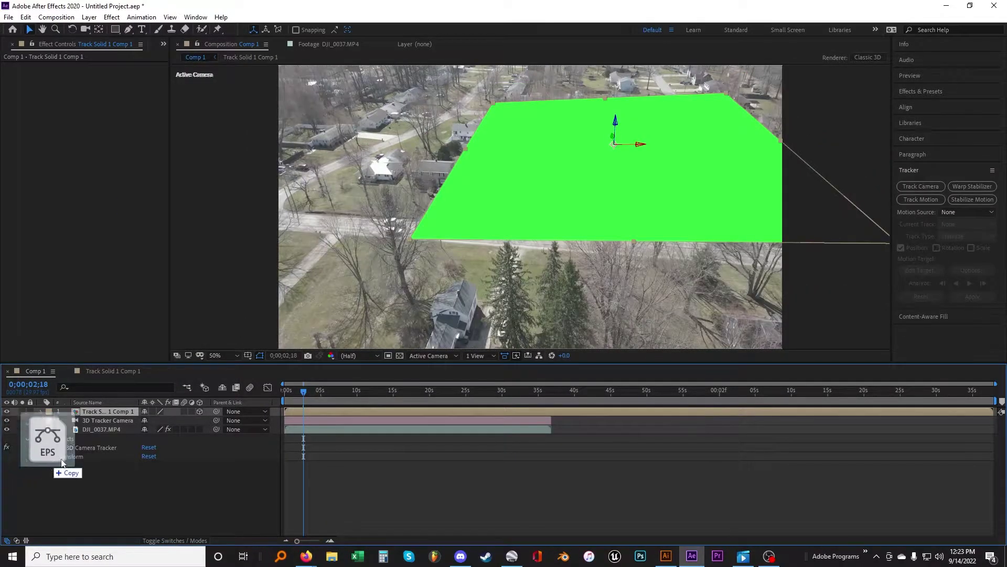
pyautogui.moveTo(63, 462); pyautogui.dragTo(83, 474)
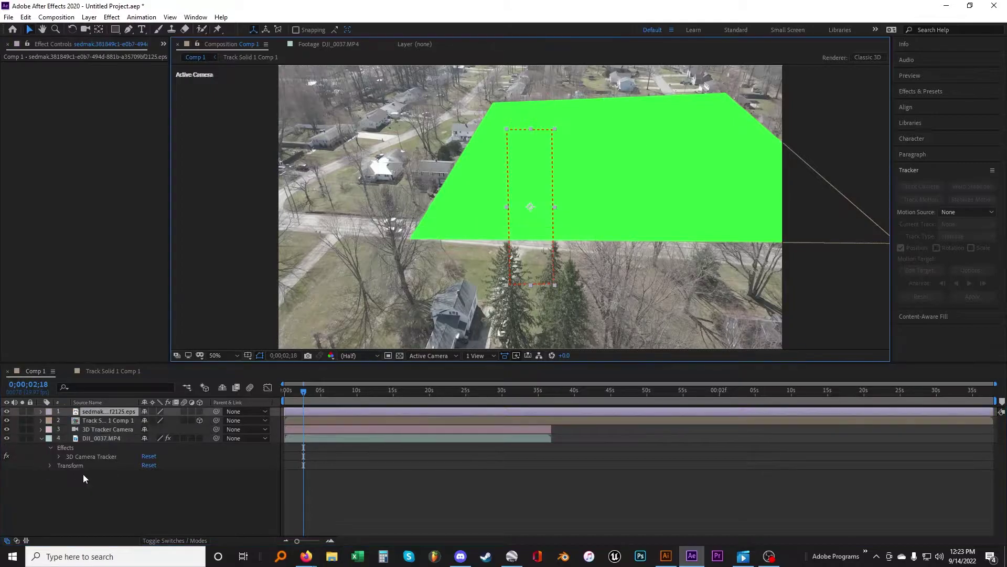
pyautogui.click(103, 411)
pyautogui.press('Delete')
# Paste the parcel outline EPS into Track Solid 1 Comp 1 and centre it horizontally over the green solid.
pyautogui.doubleClick(105, 411)
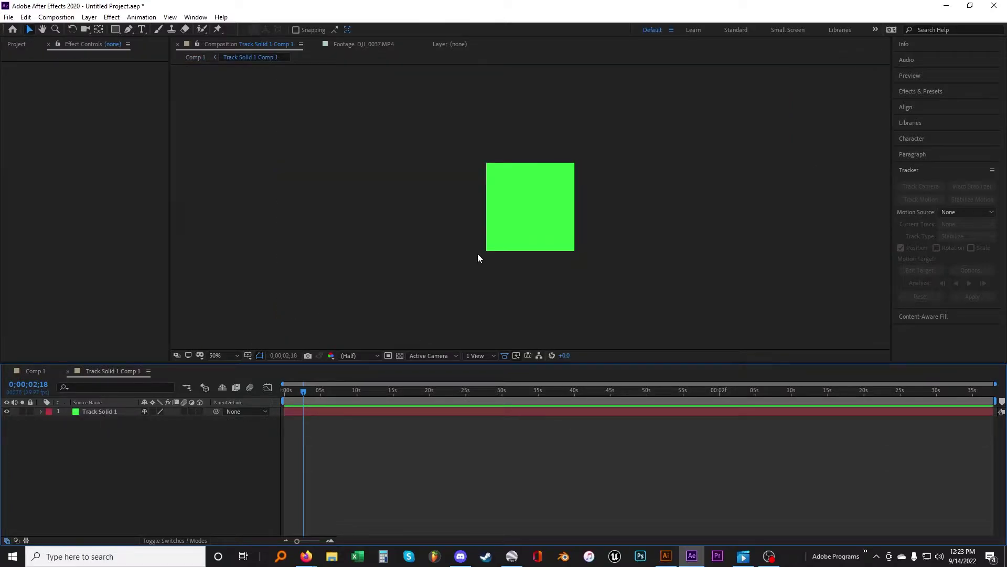
pyautogui.hotkey('ctrl', 'v')
pyautogui.moveTo(738, 309); pyautogui.dragTo(515, 206)
pyautogui.press('.')
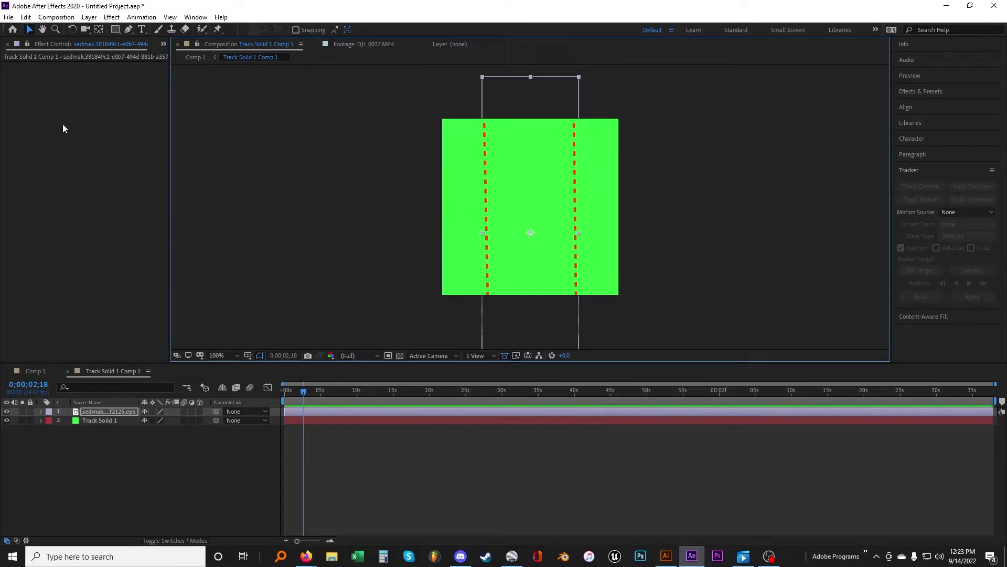
# Set the height of Track Solid 1 Comp 1 to 613 px so the whole parcel outline fits.
pyautogui.click(56, 16)
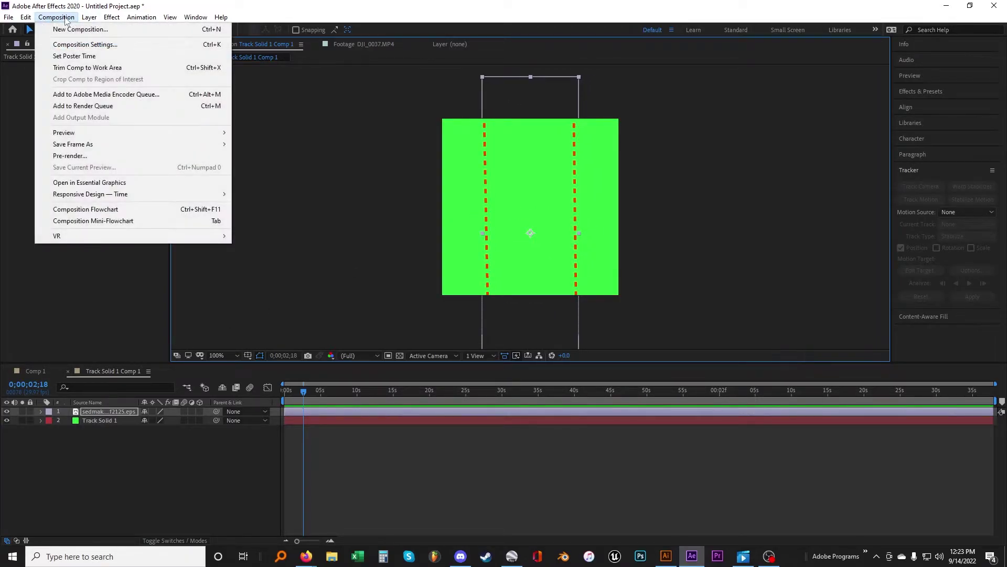
pyautogui.click(77, 42)
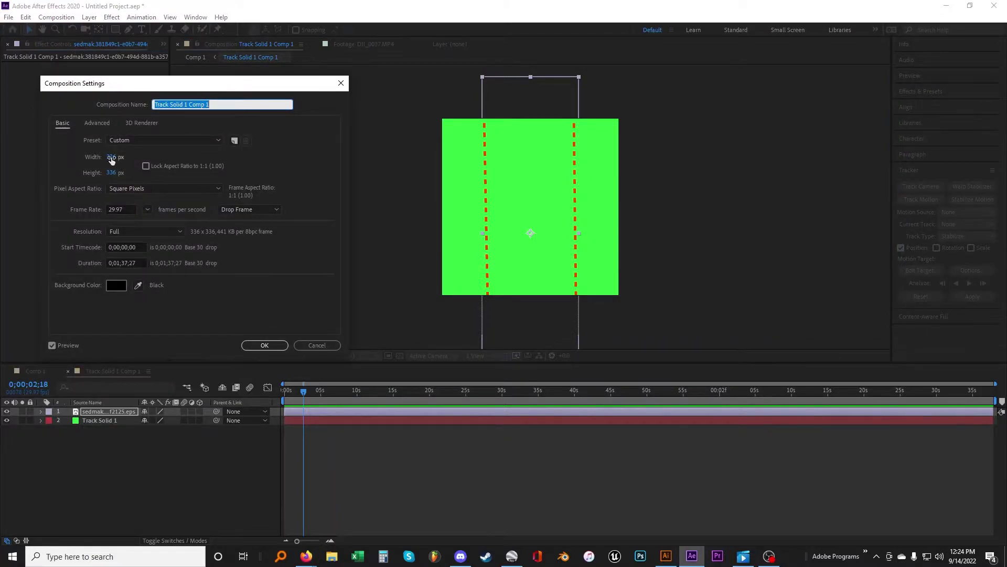
pyautogui.moveTo(110, 174); pyautogui.dragTo(239, 184)
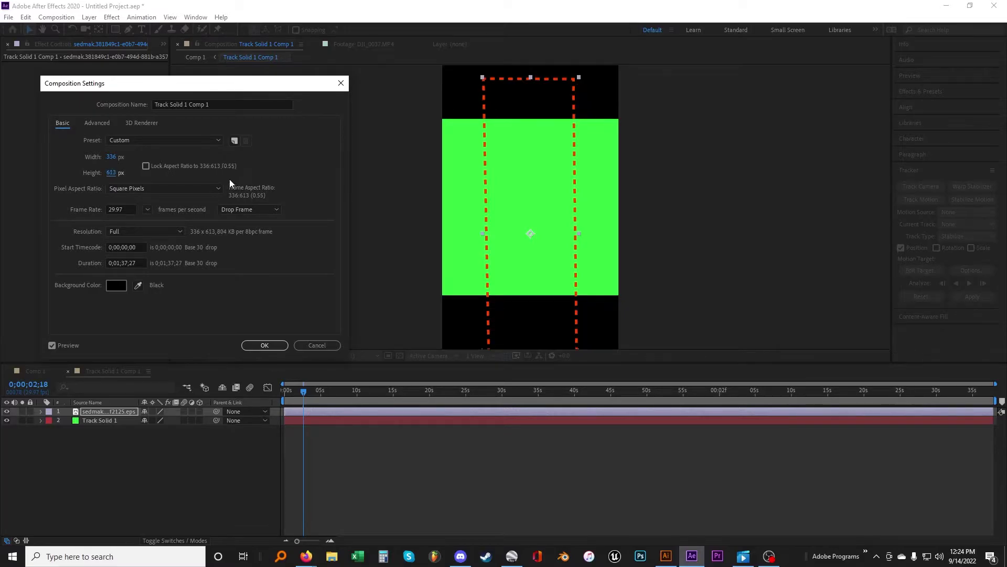
pyautogui.click(264, 346)
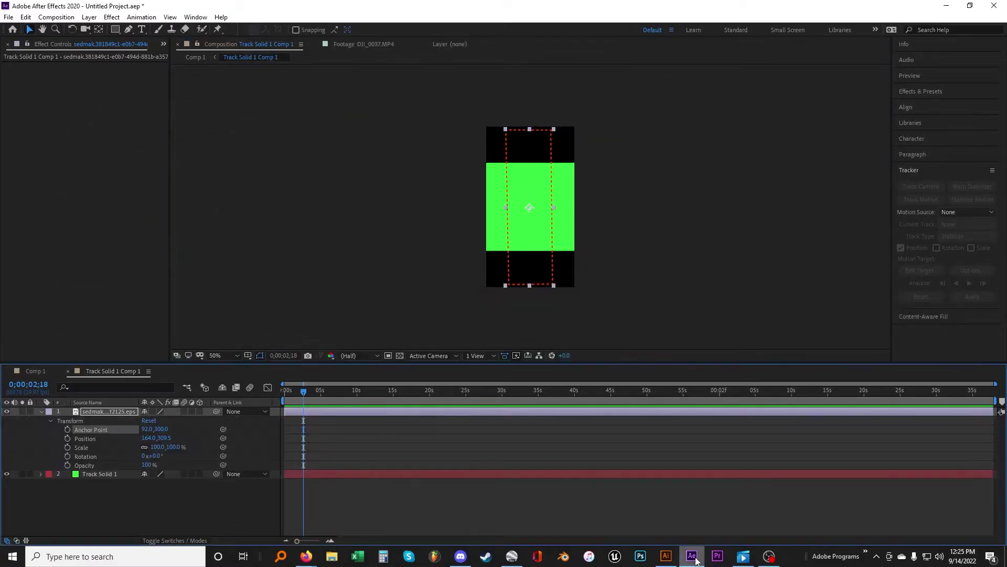
# Delete the green Track Solid 1 layer from the precomp and preview the parcel outline in Comp 1.
pyautogui.click(526, 227)
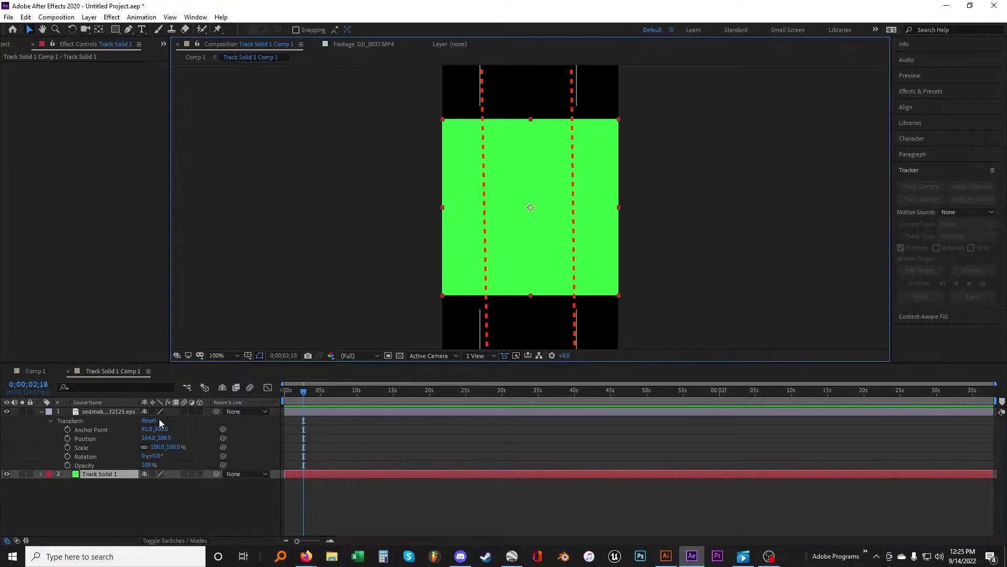
pyautogui.press('Delete')
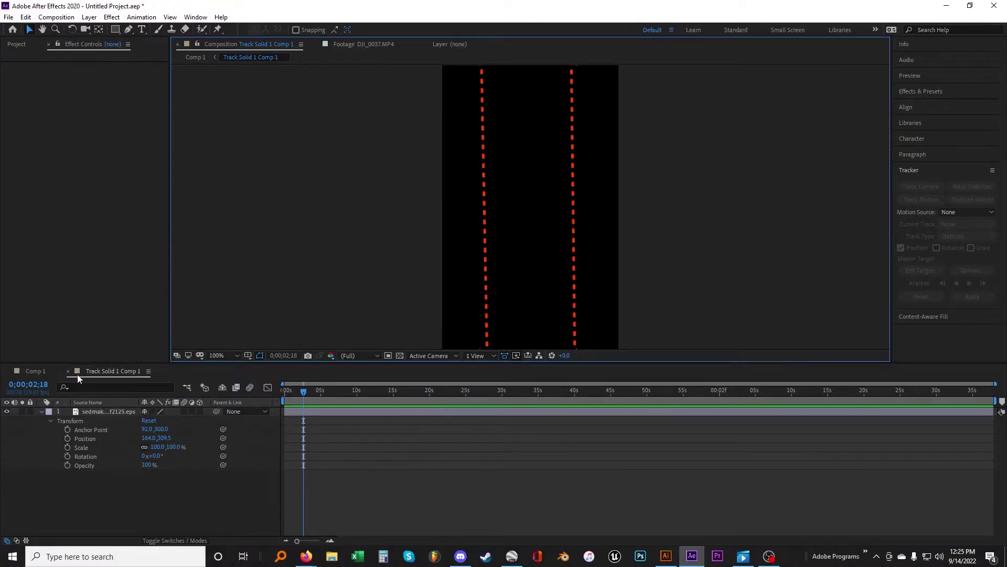
pyautogui.click(36, 371)
pyautogui.press('space')
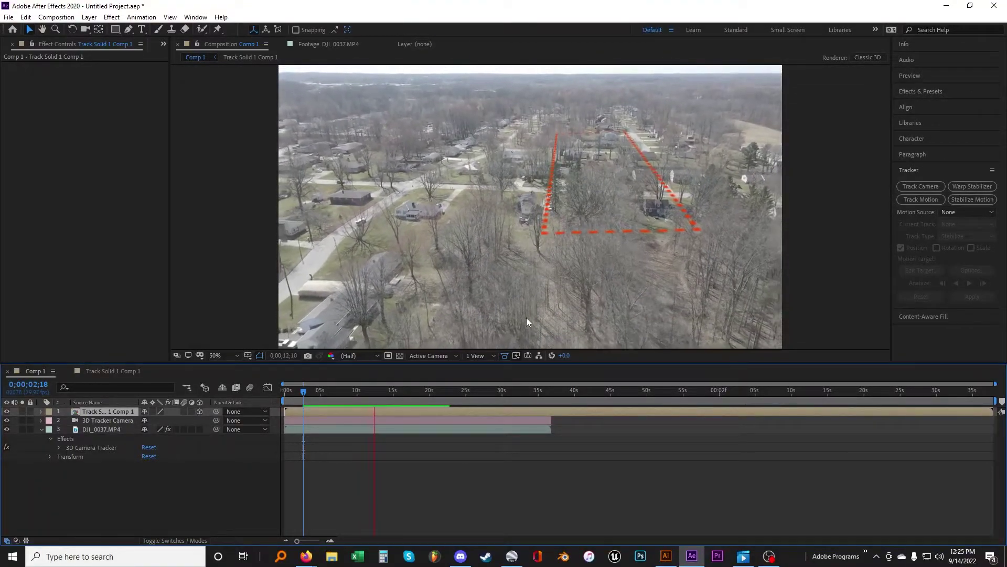
pyautogui.press('space')
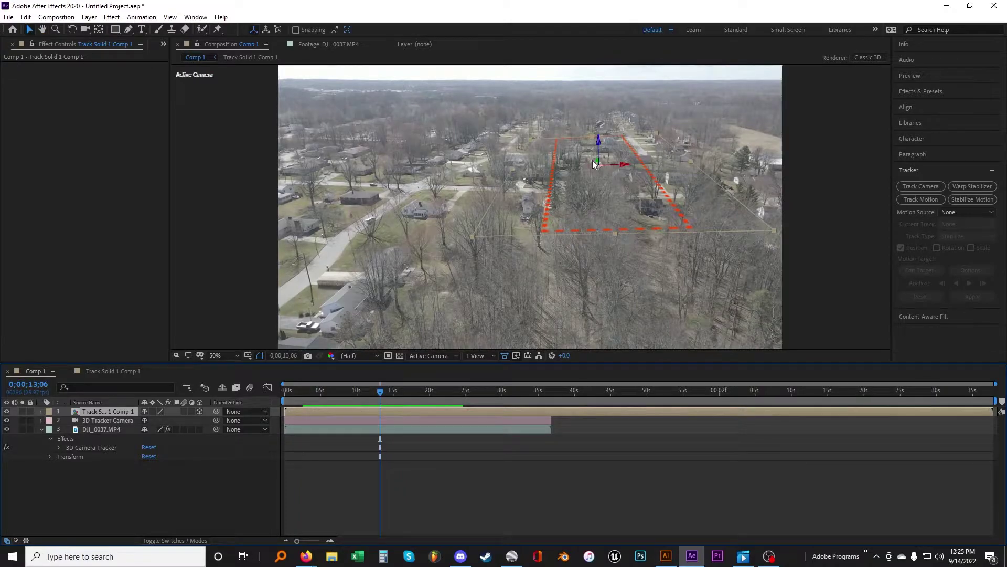
# Move the Track Solid 1 Comp 1 outline onto the woods behind the houses and preview its tracking.
pyautogui.moveTo(598, 163); pyautogui.dragTo(580, 335)
pyautogui.press('space')
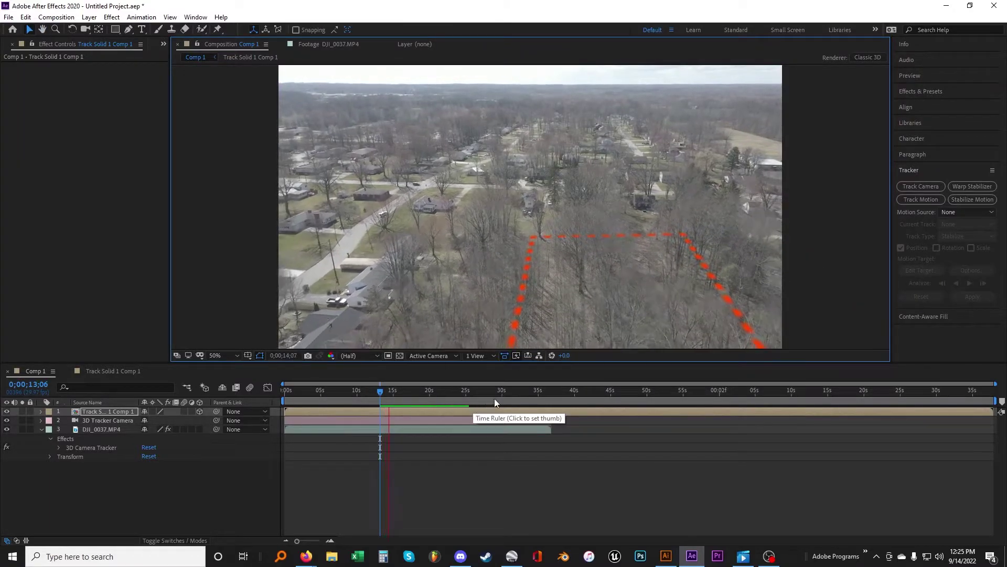
pyautogui.press('space')
pyautogui.moveTo(641, 281); pyautogui.dragTo(578, 279)
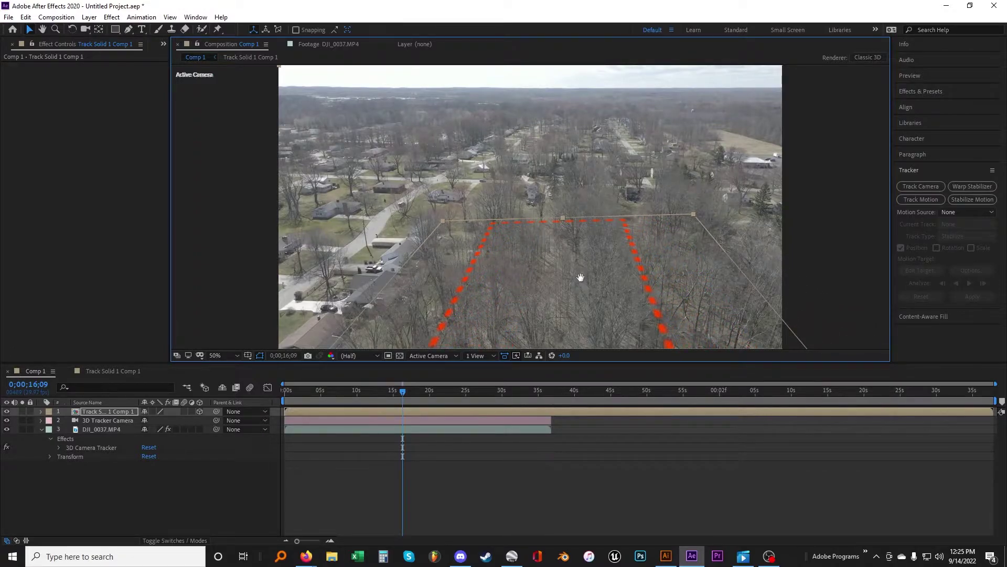
pyautogui.press('space')
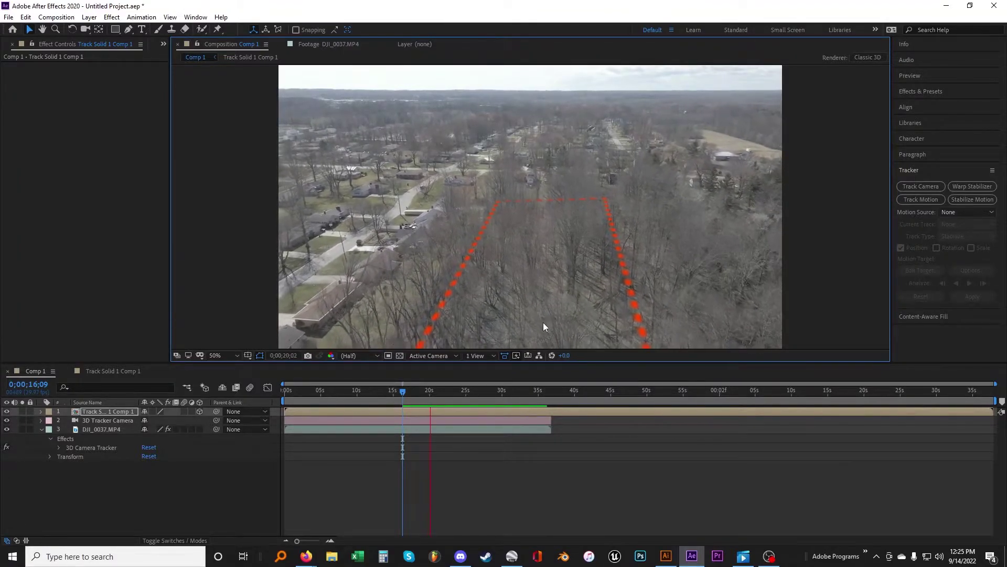
pyautogui.press('space')
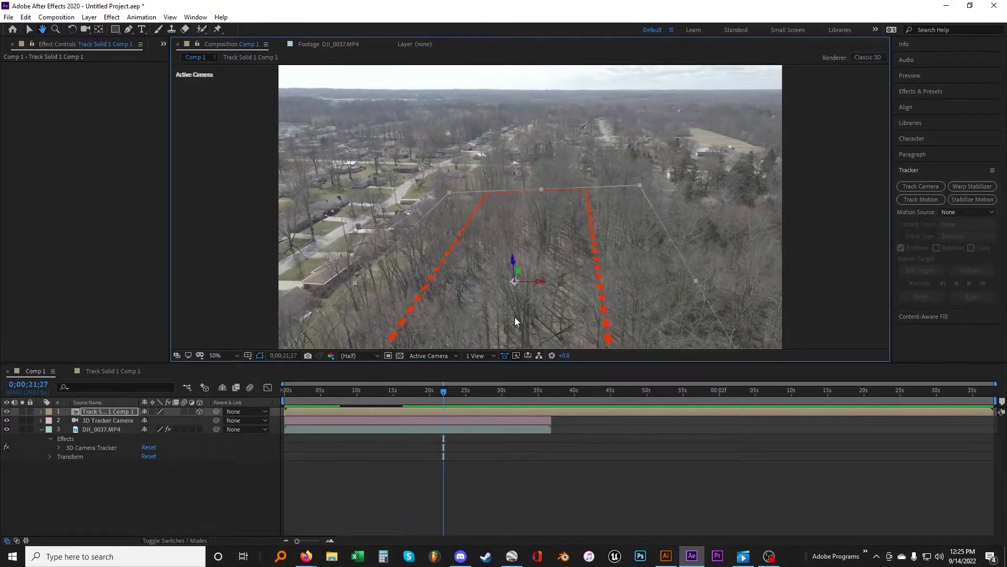
# Check the outline at 0;00;31;14 and set its X Rotation to 2° and Y Rotation to -6°.
pyautogui.moveTo(445, 393); pyautogui.dragTo(406, 394)
pyautogui.moveTo(400, 394); pyautogui.dragTo(515, 380)
pyautogui.click(477, 318)
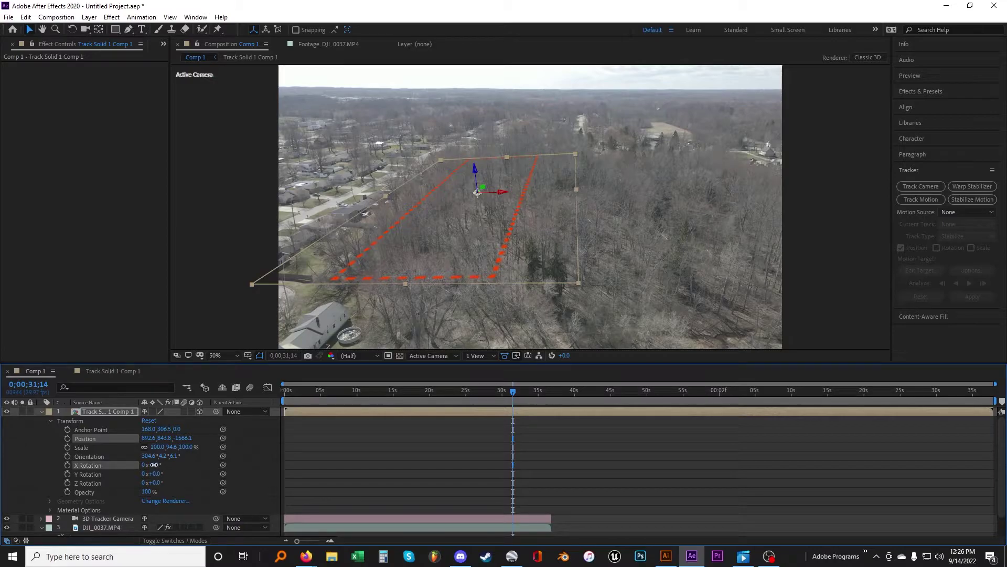
pyautogui.moveTo(153, 465); pyautogui.dragTo(148, 465)
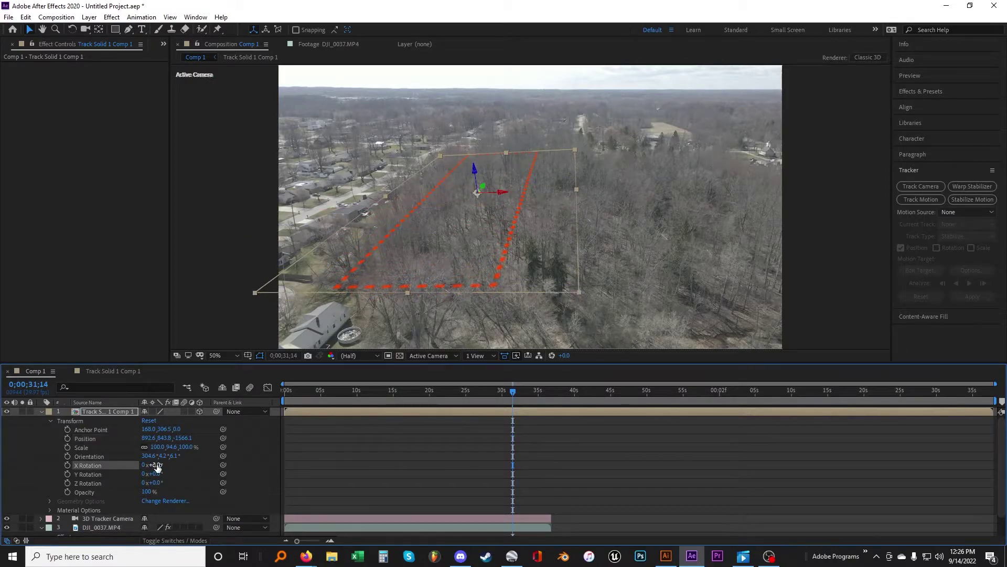
pyautogui.moveTo(160, 472); pyautogui.dragTo(154, 472)
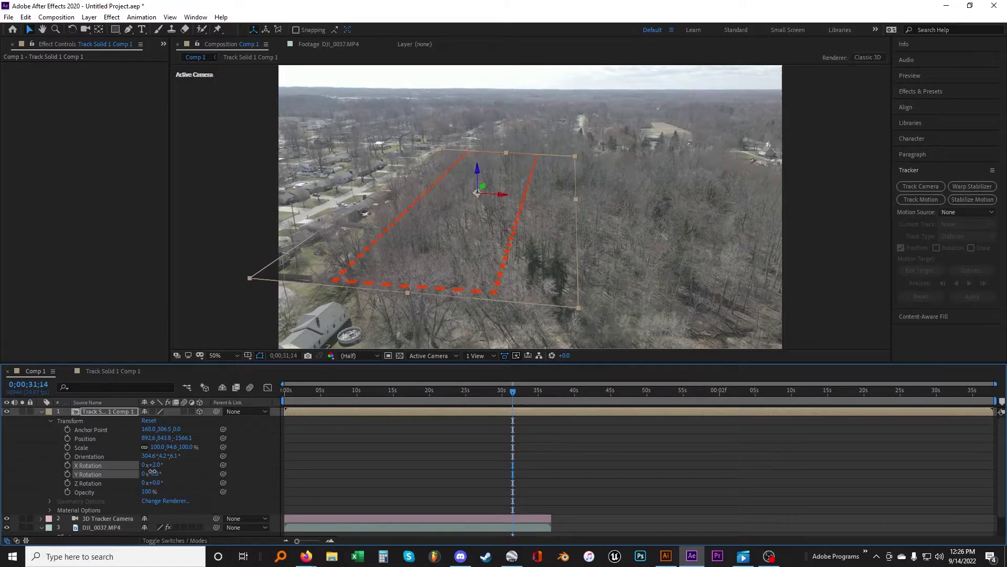
# At 0;00;21;13, set the outline's Z Rotation to 6° and shift it slightly over the wooded lot.
pyautogui.moveTo(508, 389); pyautogui.dragTo(440, 390)
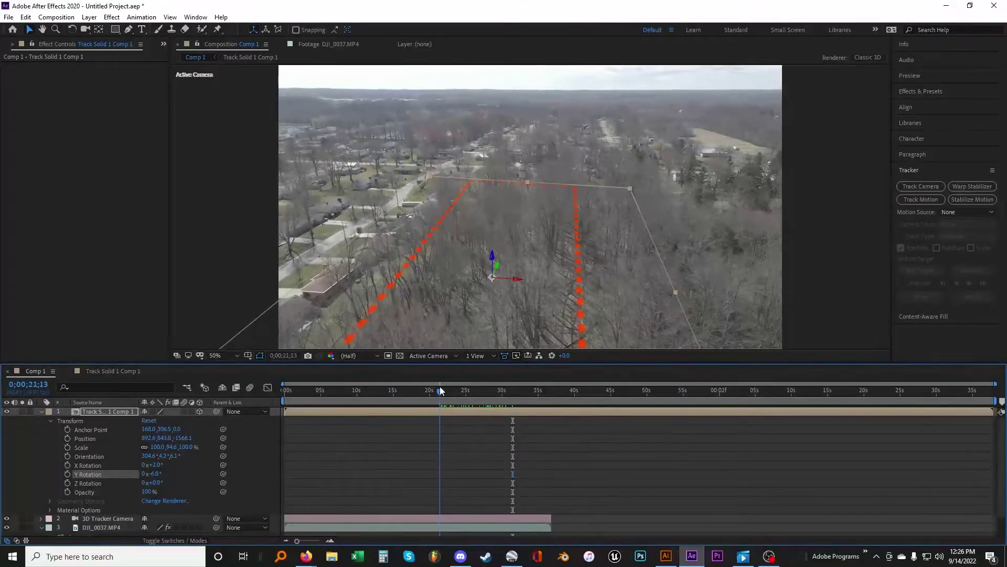
pyautogui.moveTo(155, 484); pyautogui.dragTo(150, 482)
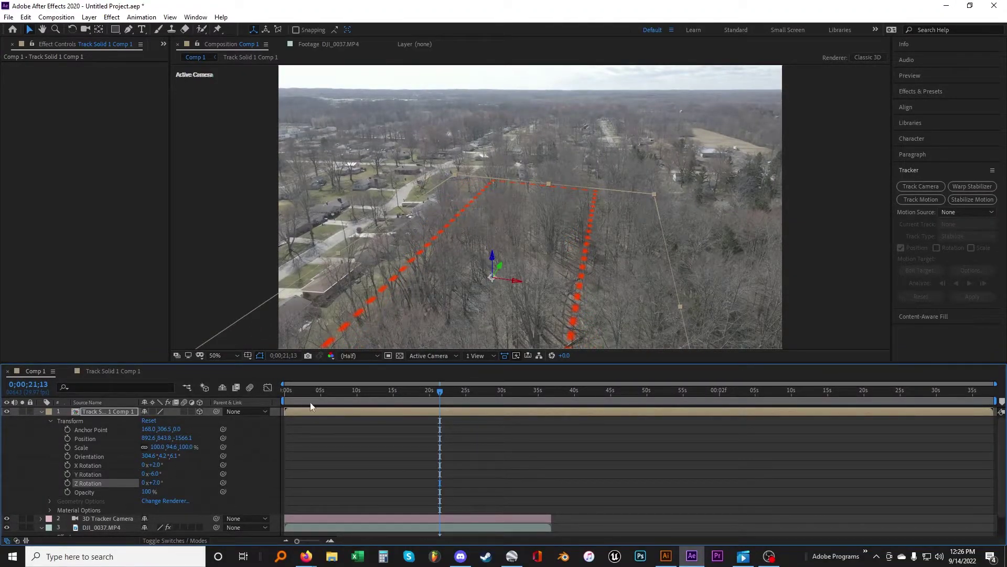
pyautogui.moveTo(417, 308); pyautogui.dragTo(428, 315)
pyautogui.click(150, 483)
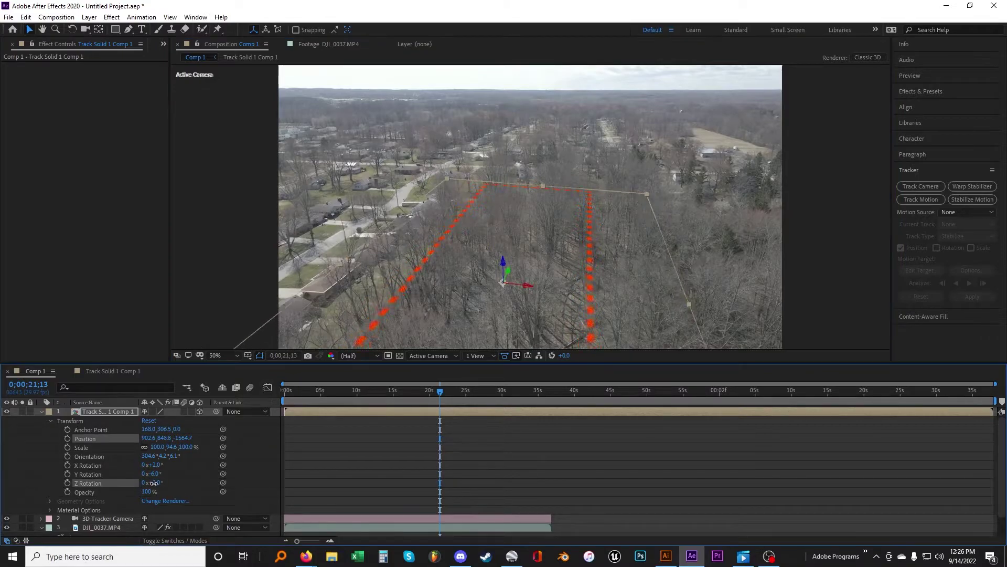
pyautogui.moveTo(397, 294); pyautogui.dragTo(436, 299)
# At 0;00;11;15, set the outline's Z Rotation to 0° and reposition it to about 919.4, 871.0, -1559.6.
pyautogui.moveTo(389, 393); pyautogui.dragTo(368, 394)
pyautogui.moveTo(526, 282); pyautogui.dragTo(516, 304)
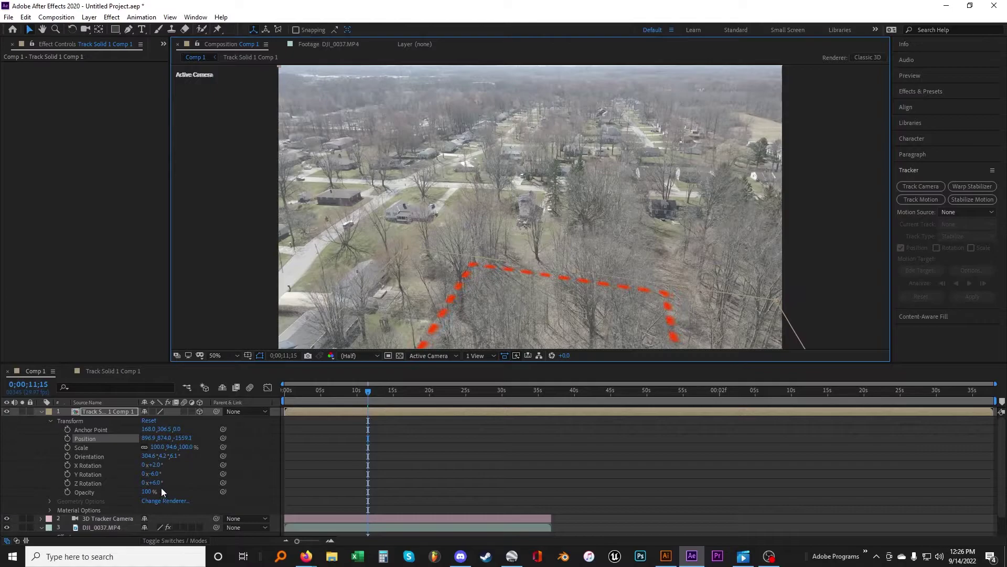
pyautogui.moveTo(152, 482); pyautogui.dragTo(146, 482)
pyautogui.moveTo(434, 329); pyautogui.dragTo(437, 333)
# At 0;00;31;03, set the outline's X, Y and Z Rotation to 1°, -6° and 1°, and move it to about 897.0, 858.2, -1563.0.
pyautogui.moveTo(399, 393); pyautogui.dragTo(510, 393)
pyautogui.moveTo(154, 465); pyautogui.dragTo(148, 475)
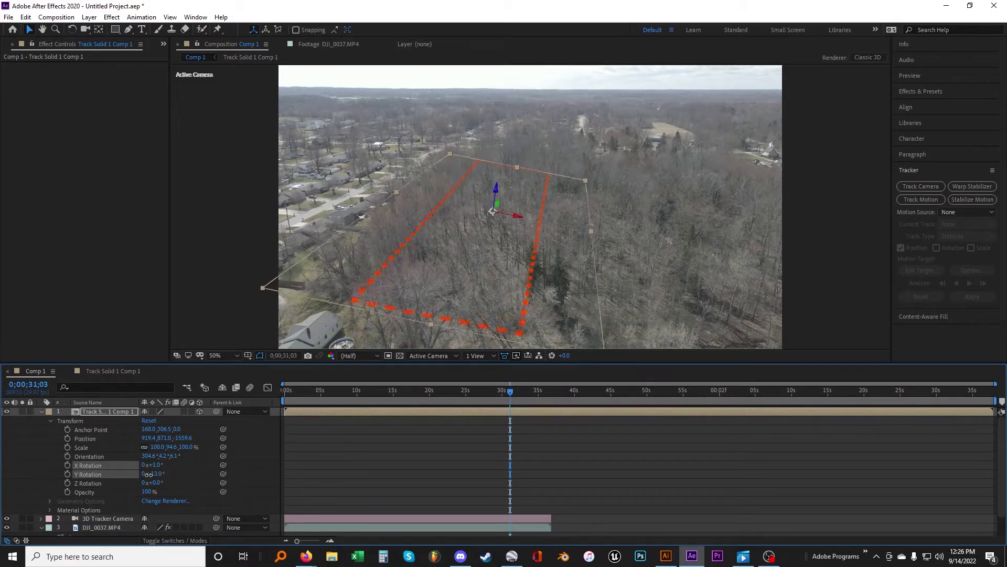
pyautogui.moveTo(485, 304); pyautogui.dragTo(472, 294)
pyautogui.click(158, 483)
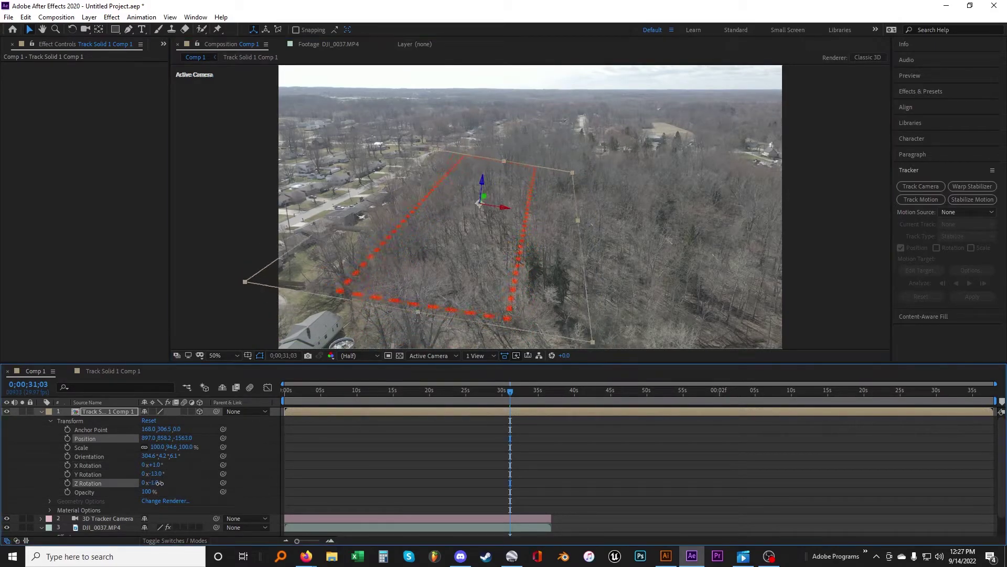
pyautogui.moveTo(158, 483); pyautogui.dragTo(156, 474)
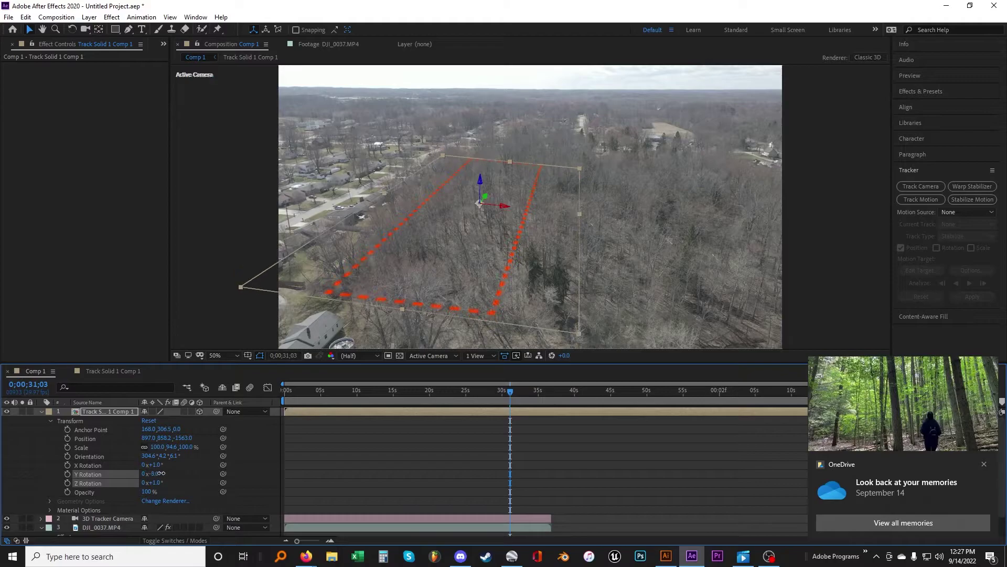
# Keyframe the outline's Position at 0;00;32;13 to about 895.8, 848.0, -1565.8 and at 0;00;11;17 to about 915.4, 856.7, -1563.8.
pyautogui.moveTo(446, 391); pyautogui.dragTo(519, 384)
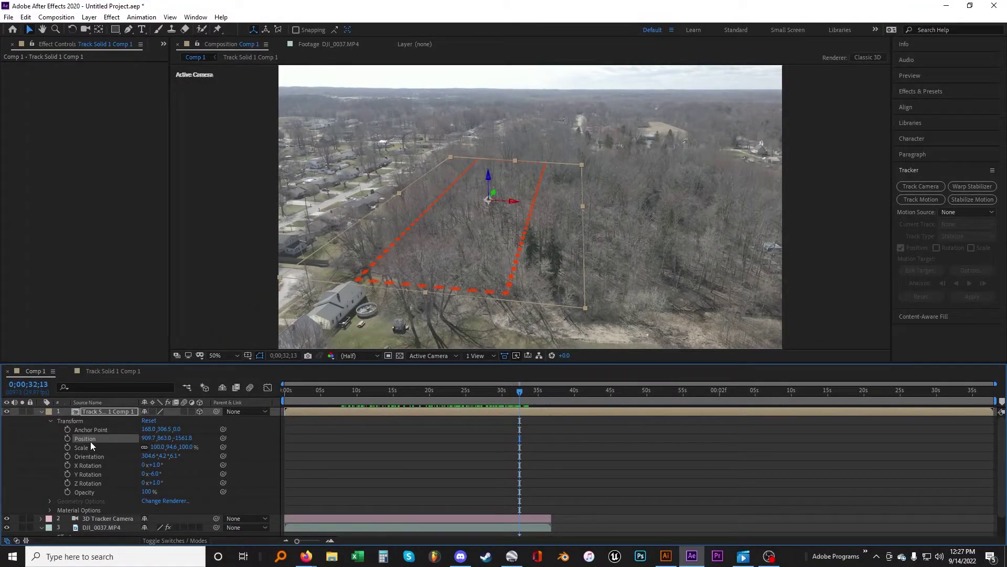
pyautogui.moveTo(473, 286); pyautogui.dragTo(457, 272)
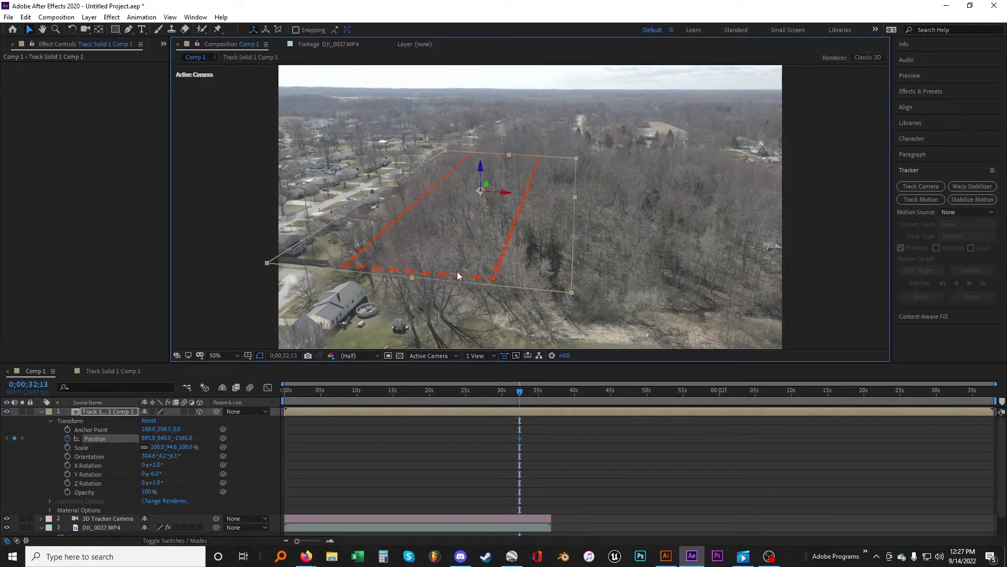
pyautogui.moveTo(519, 391); pyautogui.dragTo(369, 382)
pyautogui.moveTo(471, 316); pyautogui.dragTo(499, 326)
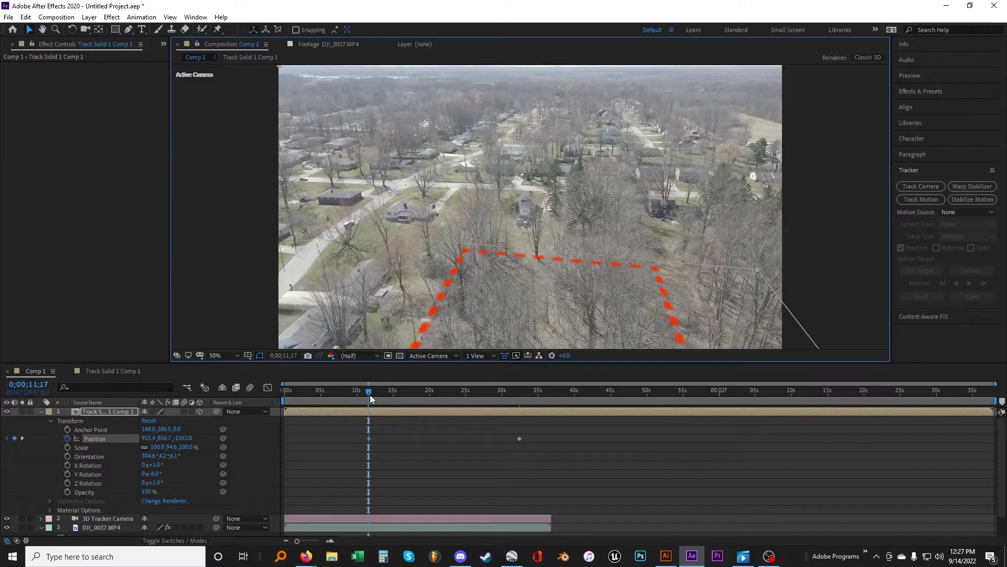
# Adjust the 0;00;11;17 Position keyframe to about 920.1, 857.9, -1563.6 and set the outline's Y Rotation to -2°.
pyautogui.moveTo(370, 392)
pyautogui.mouseDown()
pyautogui.moveTo(524, 387)
pyautogui.moveTo(343, 392)
pyautogui.moveTo(365, 389)
pyautogui.mouseUp()
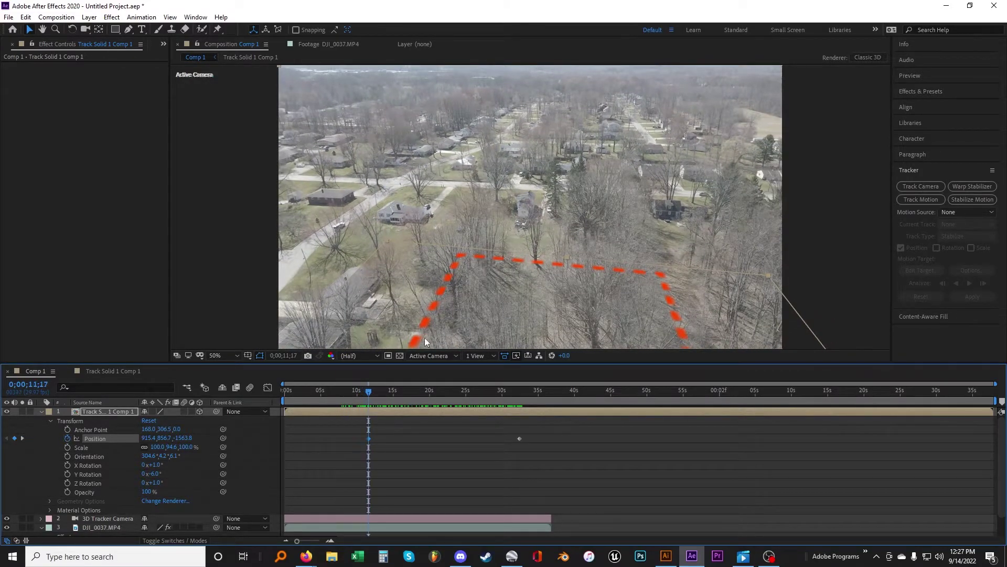
pyautogui.moveTo(367, 395)
pyautogui.mouseDown()
pyautogui.moveTo(345, 393)
pyautogui.moveTo(373, 393)
pyautogui.mouseUp()
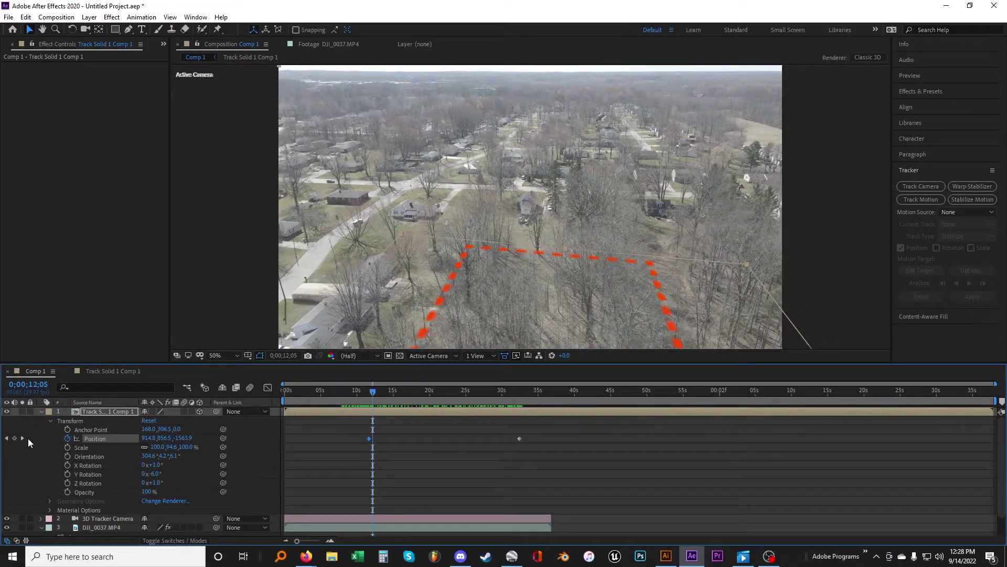
pyautogui.click(8, 438)
pyautogui.moveTo(505, 303); pyautogui.dragTo(511, 301)
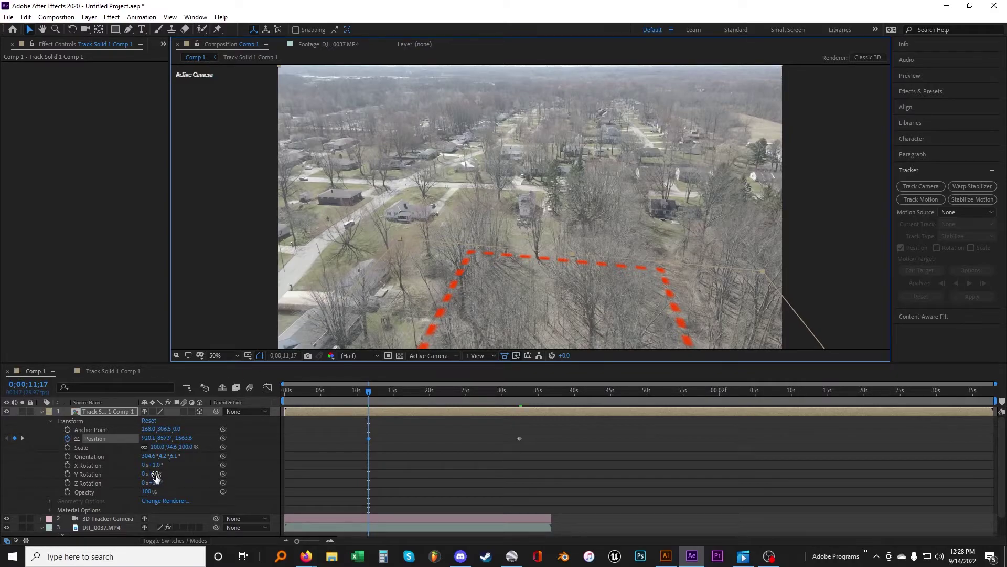
pyautogui.moveTo(156, 476); pyautogui.dragTo(151, 474)
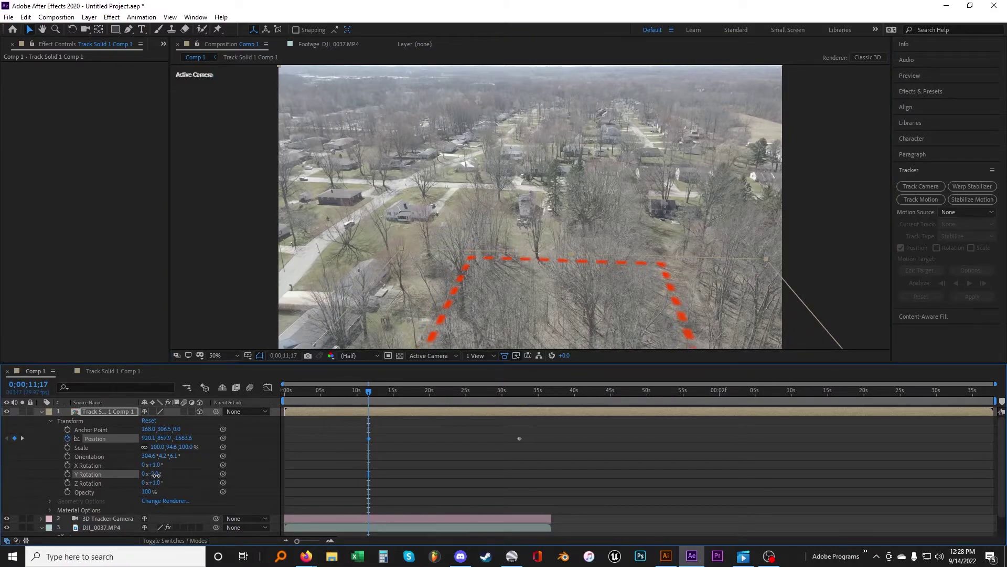
# Preview the keyframed outline from 0;00;10;21 and check its alignment with the lot through 0;00;34;15.
pyautogui.moveTo(373, 397)
pyautogui.mouseDown()
pyautogui.moveTo(525, 391)
pyautogui.moveTo(366, 394)
pyautogui.mouseUp()
pyautogui.press('space')
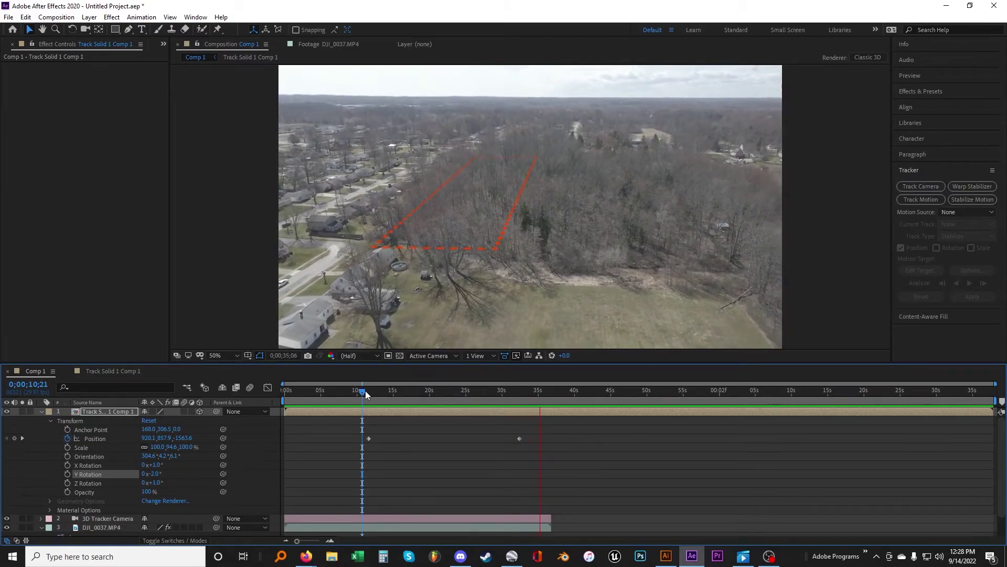
pyautogui.press('space')
pyautogui.click(369, 438)
pyautogui.press('Delete')
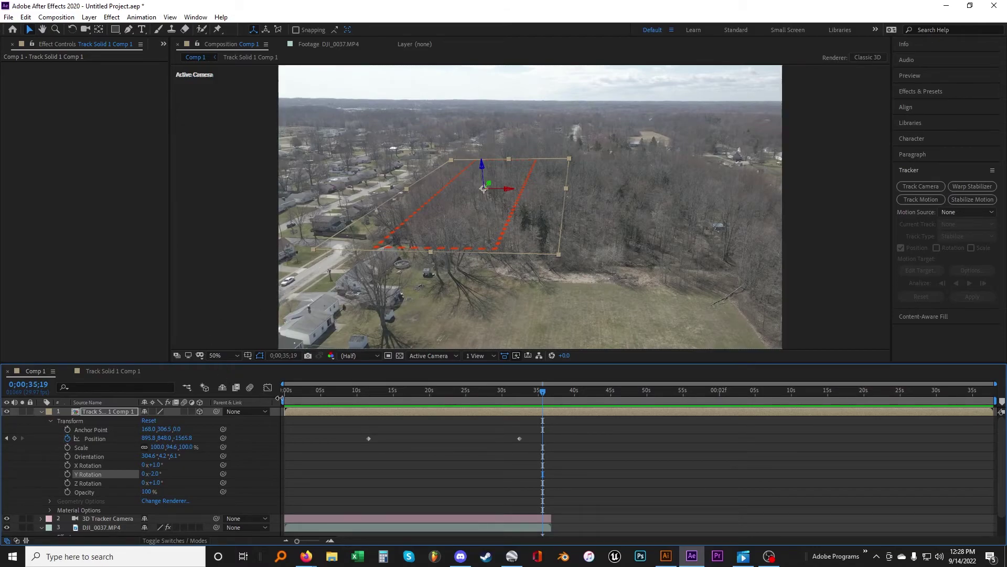
pyautogui.moveTo(403, 389); pyautogui.dragTo(534, 396)
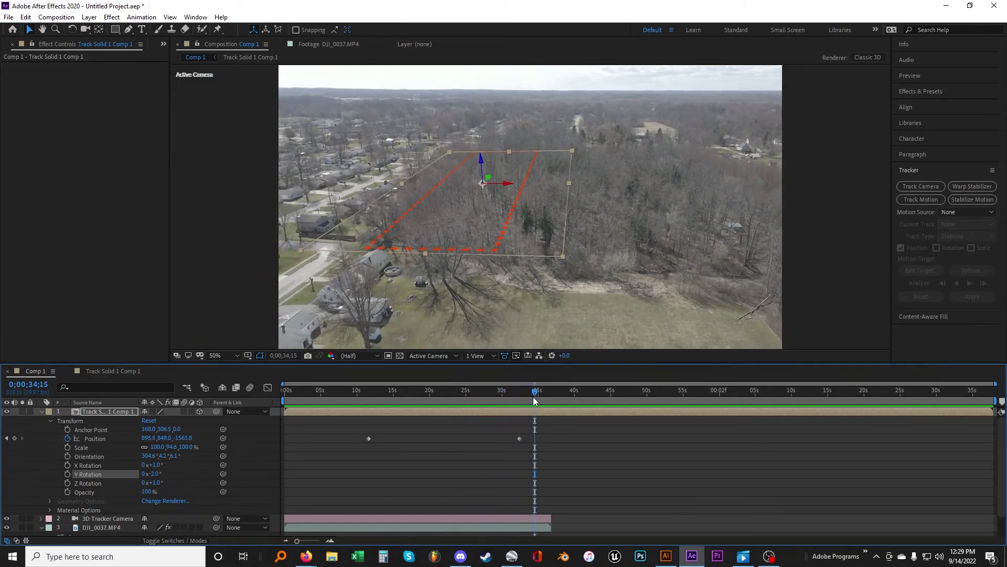